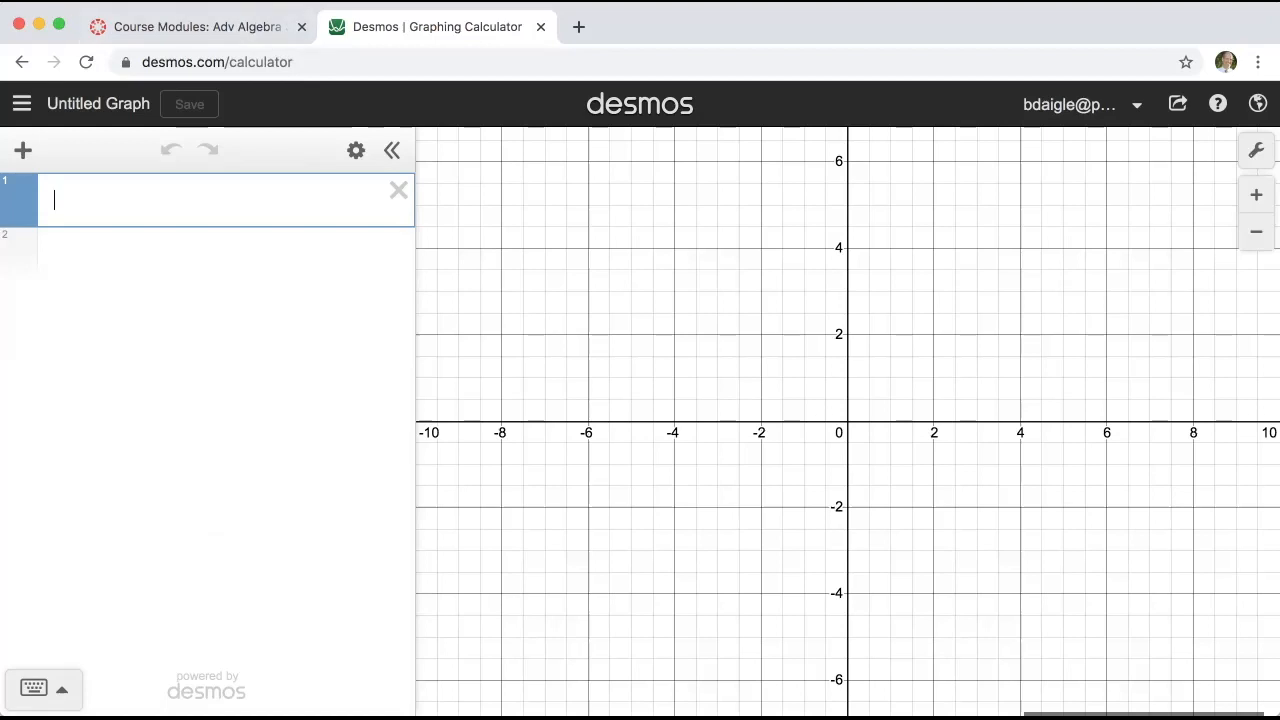
Step: Look over the on-screen math keypad and its list of trigonometric functions
click(250, 132)
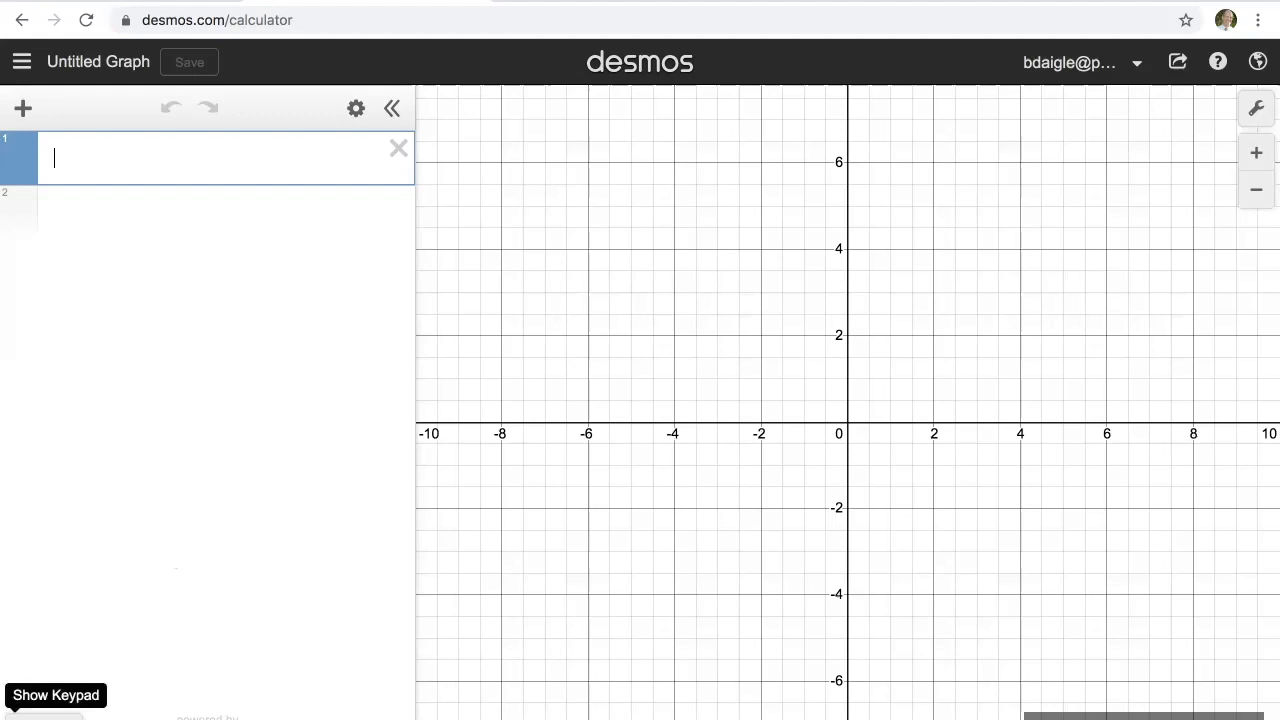
click(40, 714)
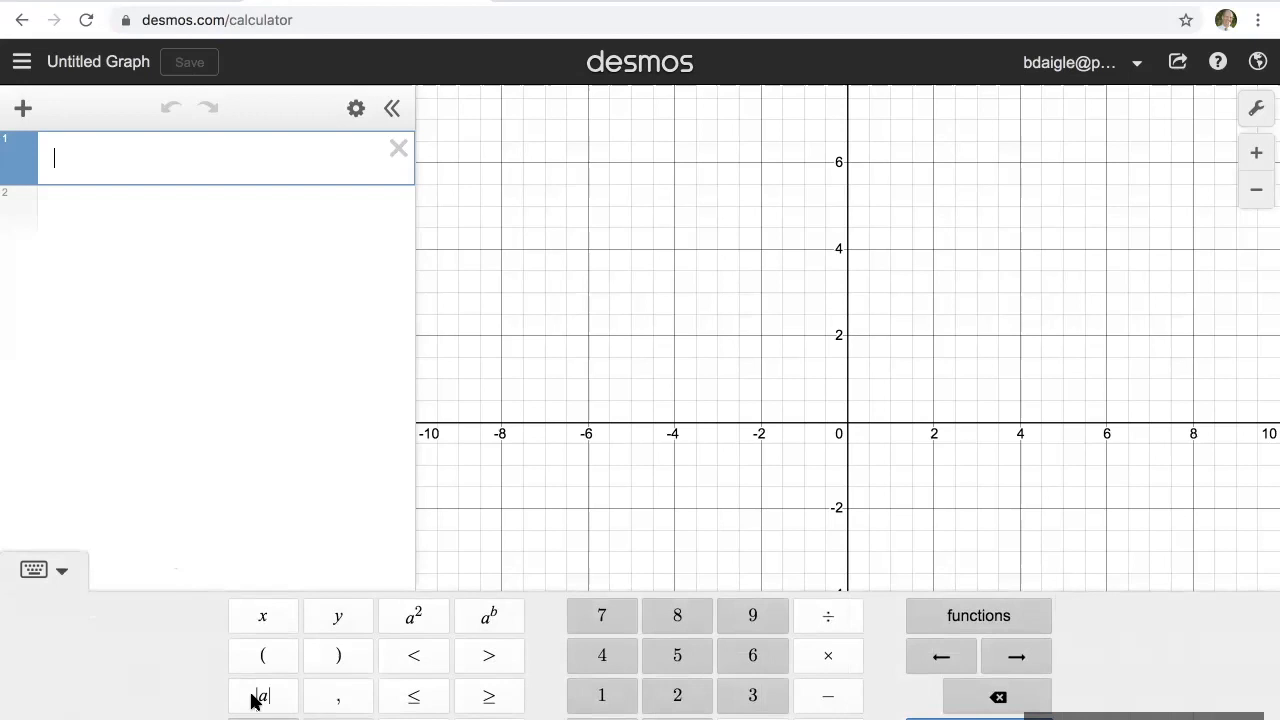
click(988, 636)
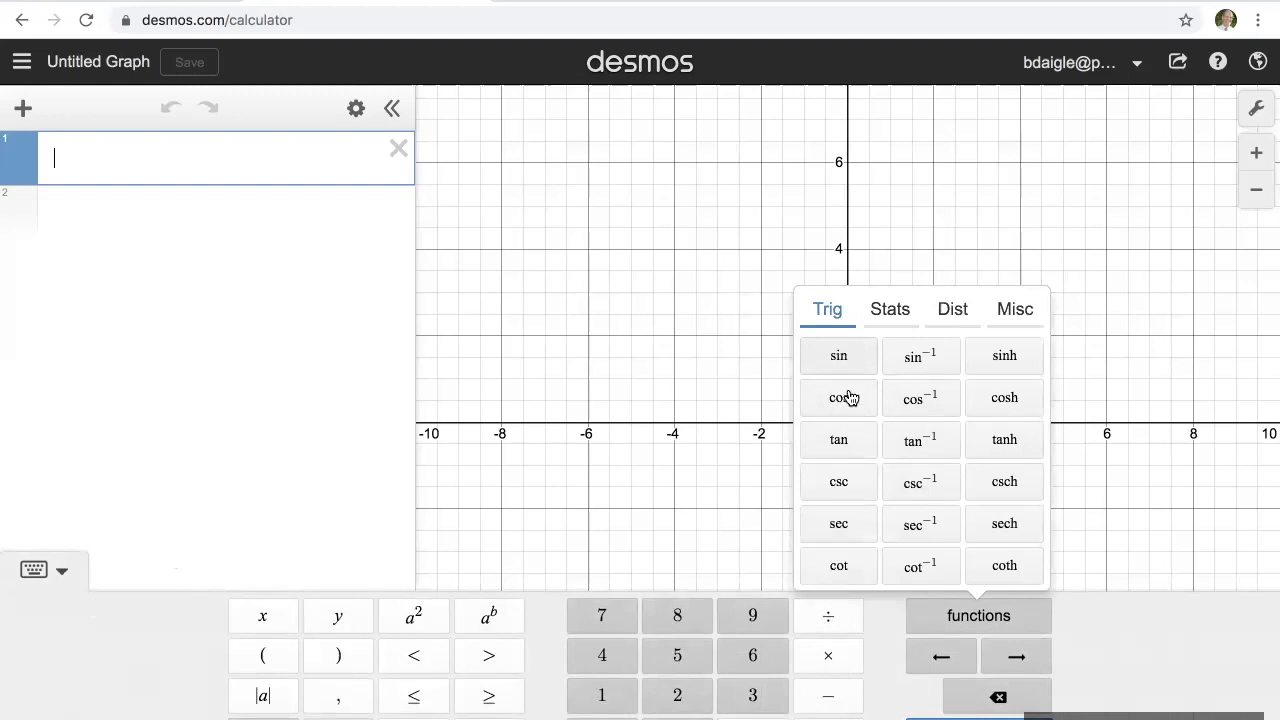
click(975, 614)
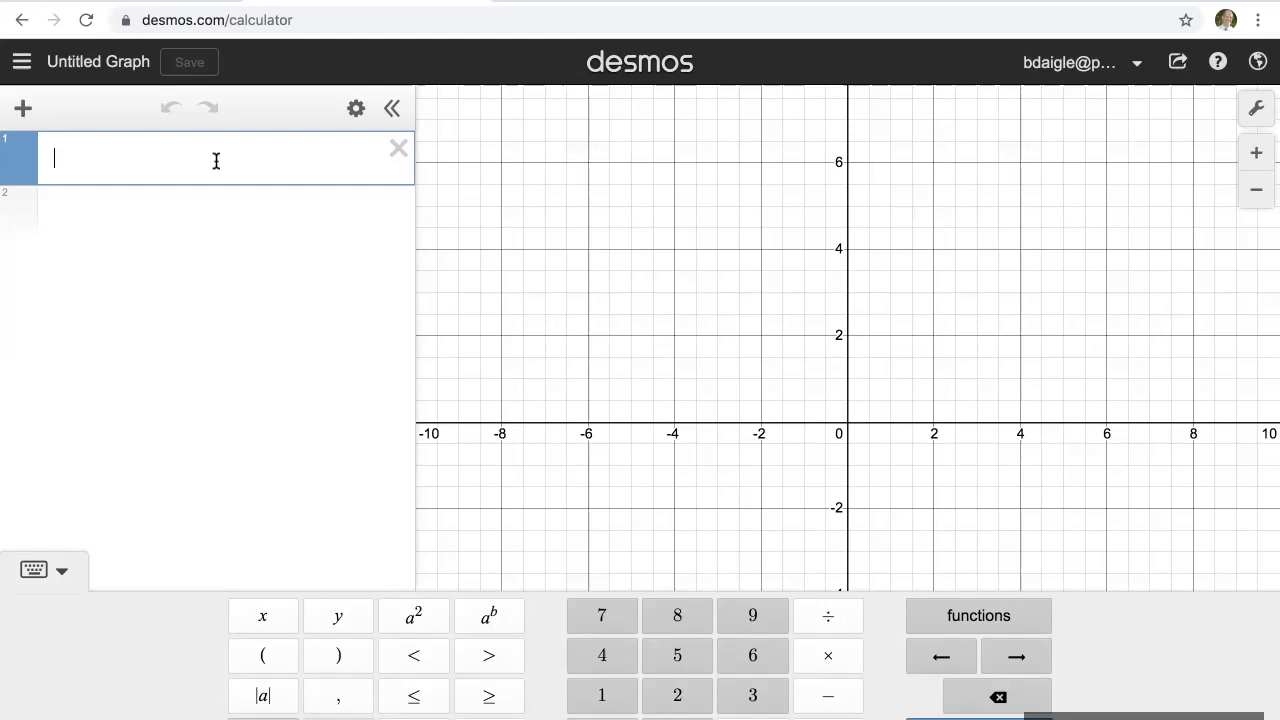
click(60, 569)
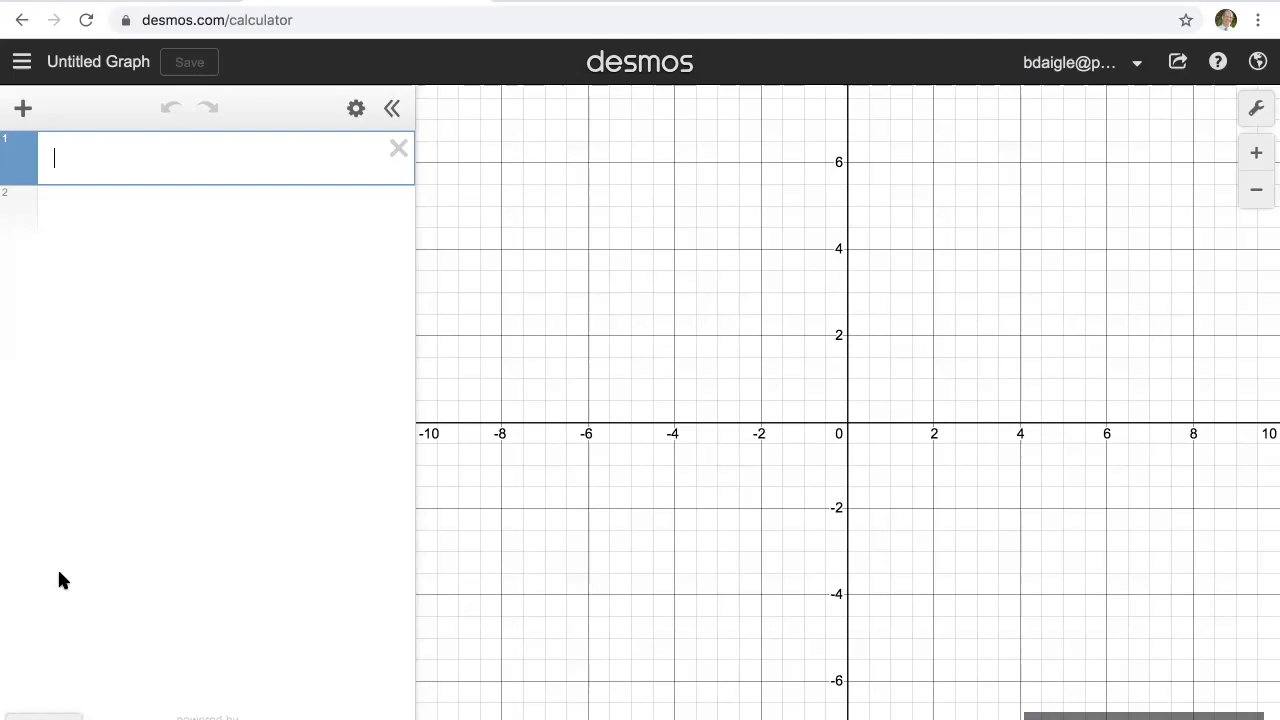
Step: Graph the line y = 2x − 3 as the first expression
text(y)
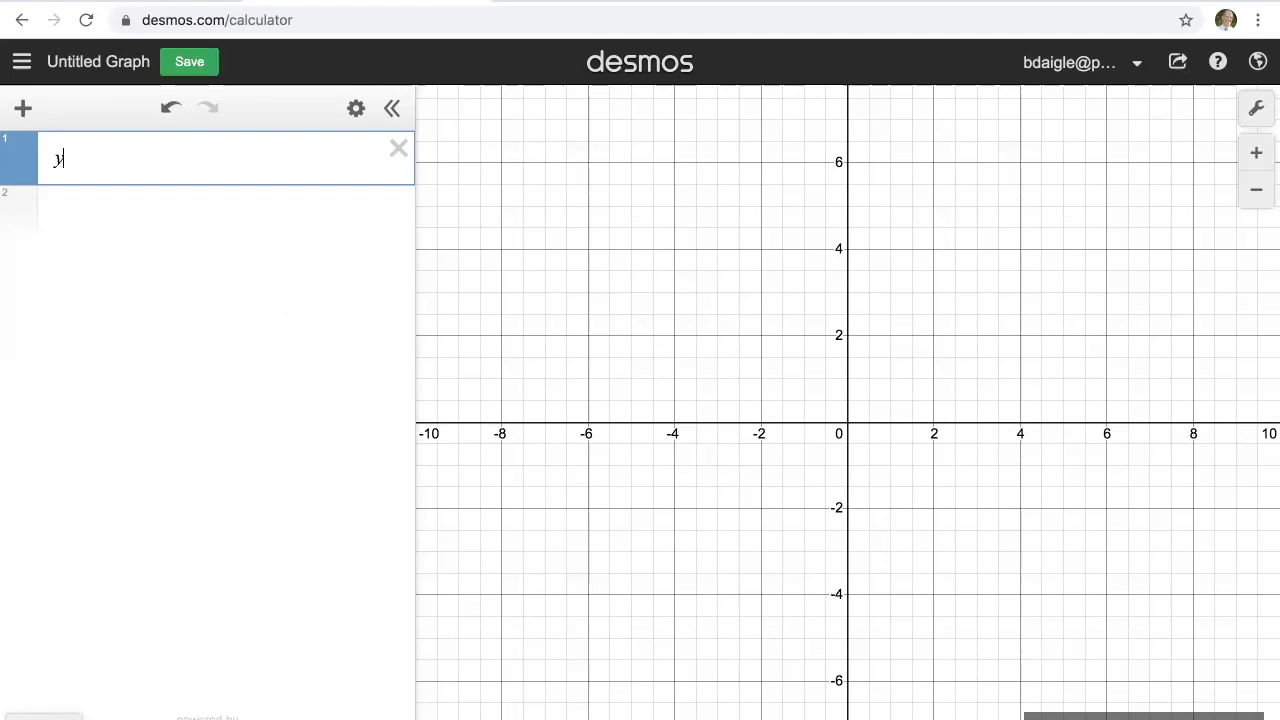
text(=2x-)
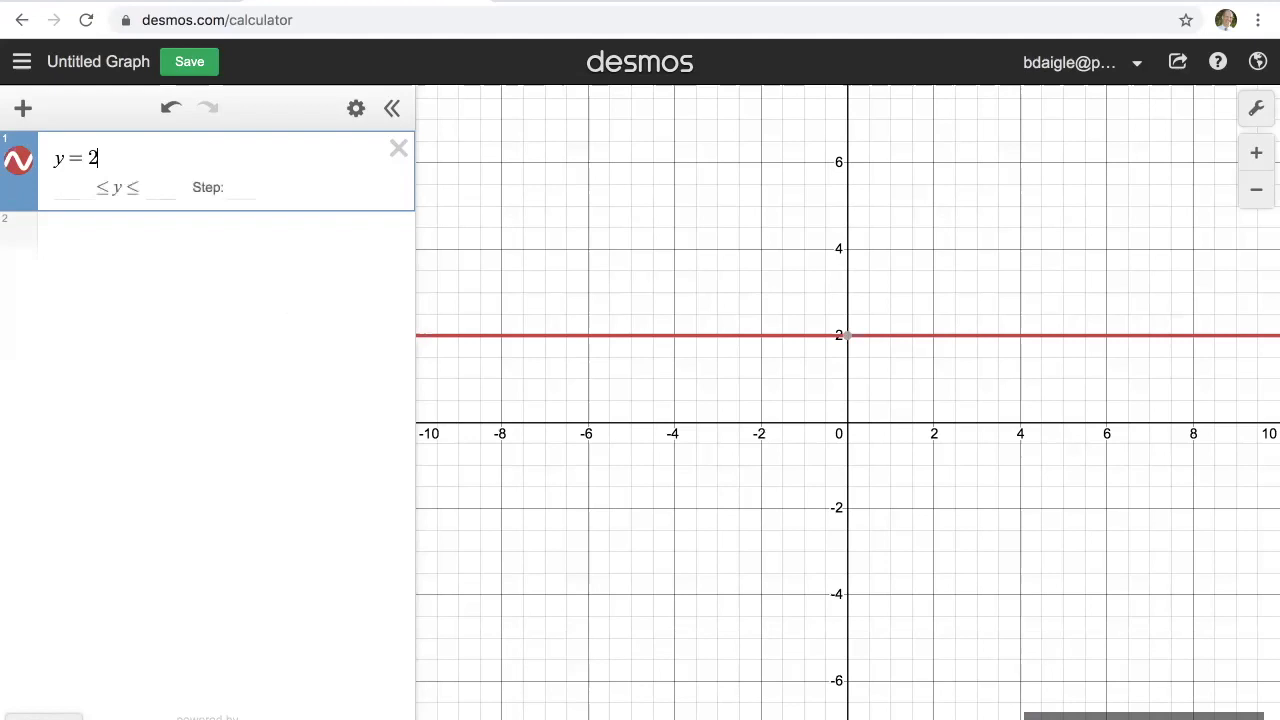
text(3)
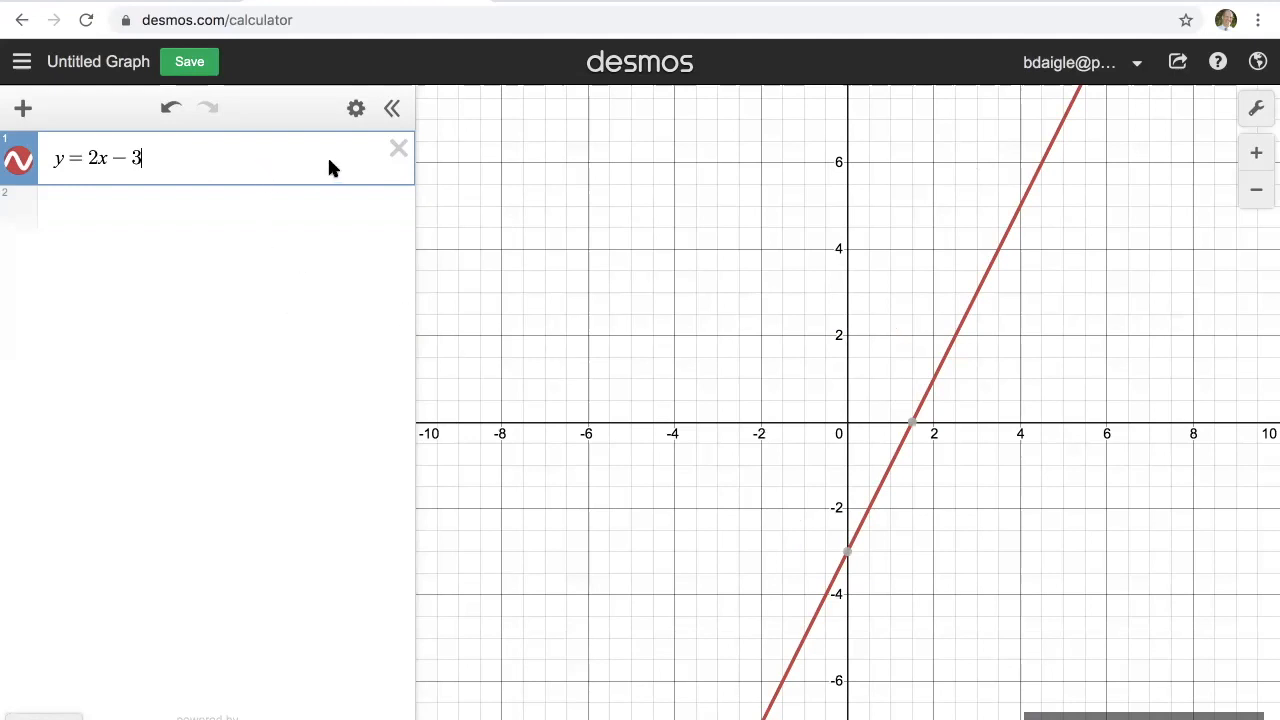
key(Return)
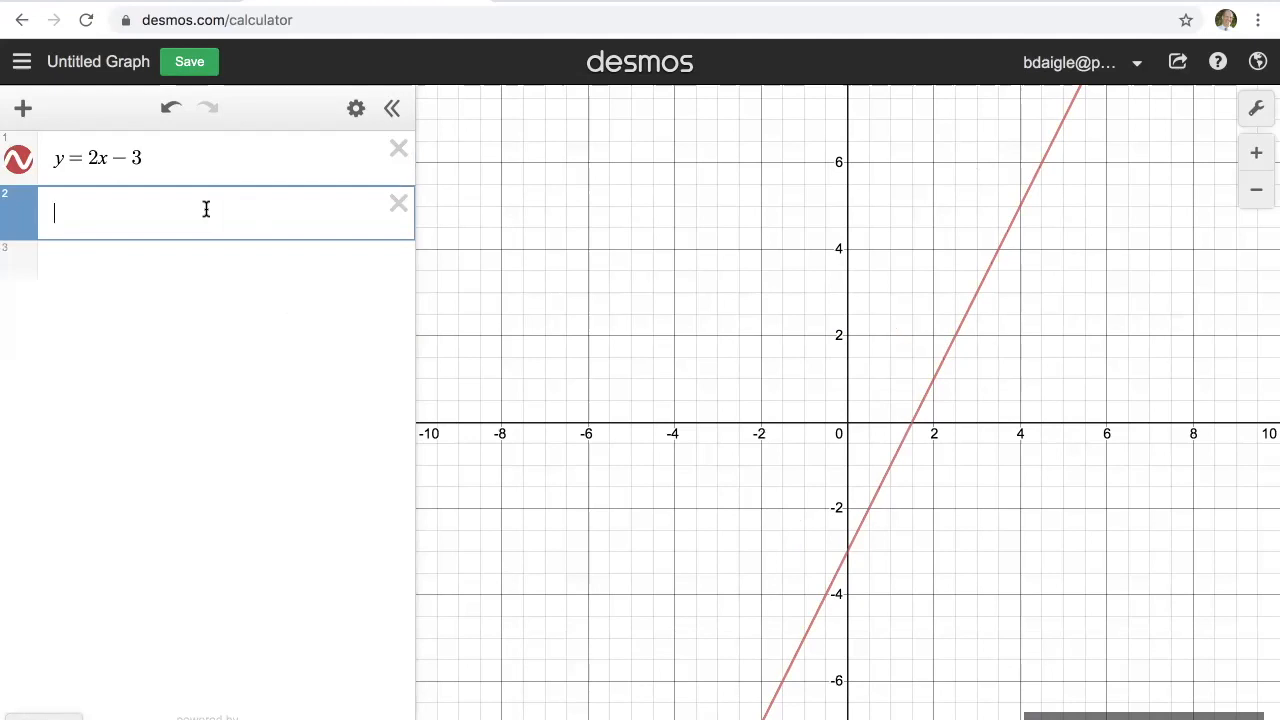
Step: Graph y = −x + 2 as the second expression and highlight each of the two lines in turn
text(y=-x)
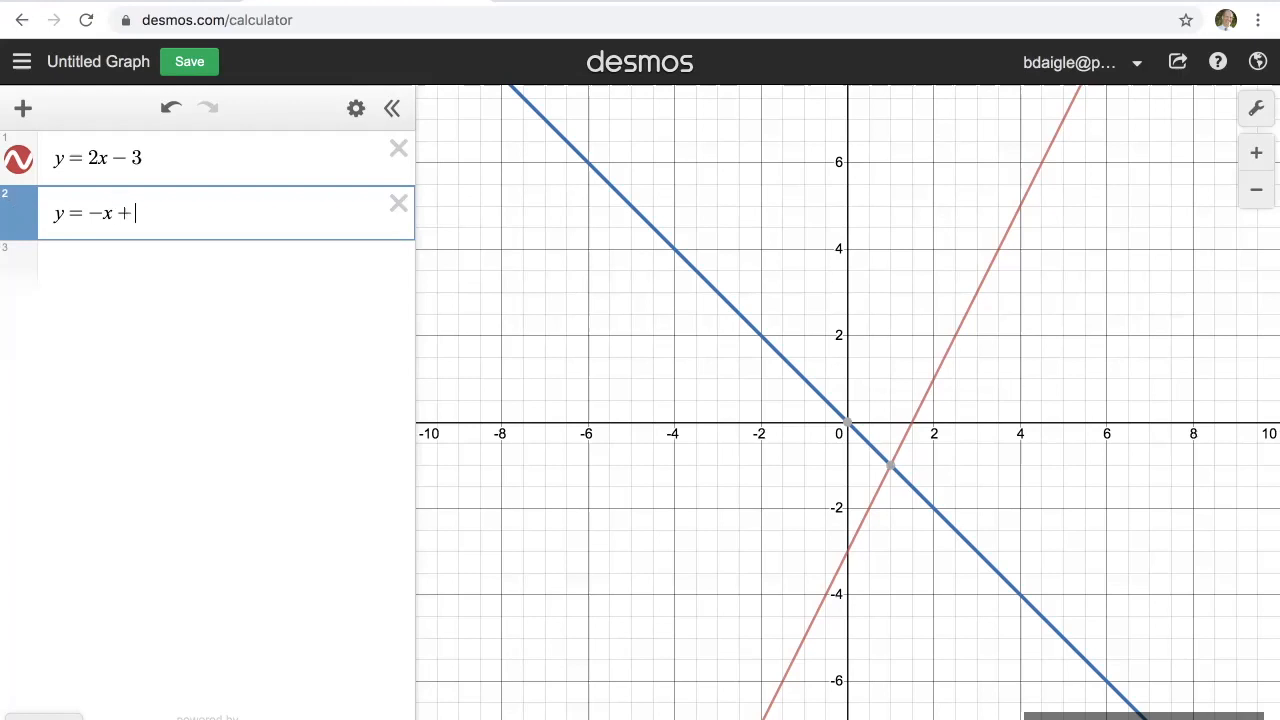
text(+2)
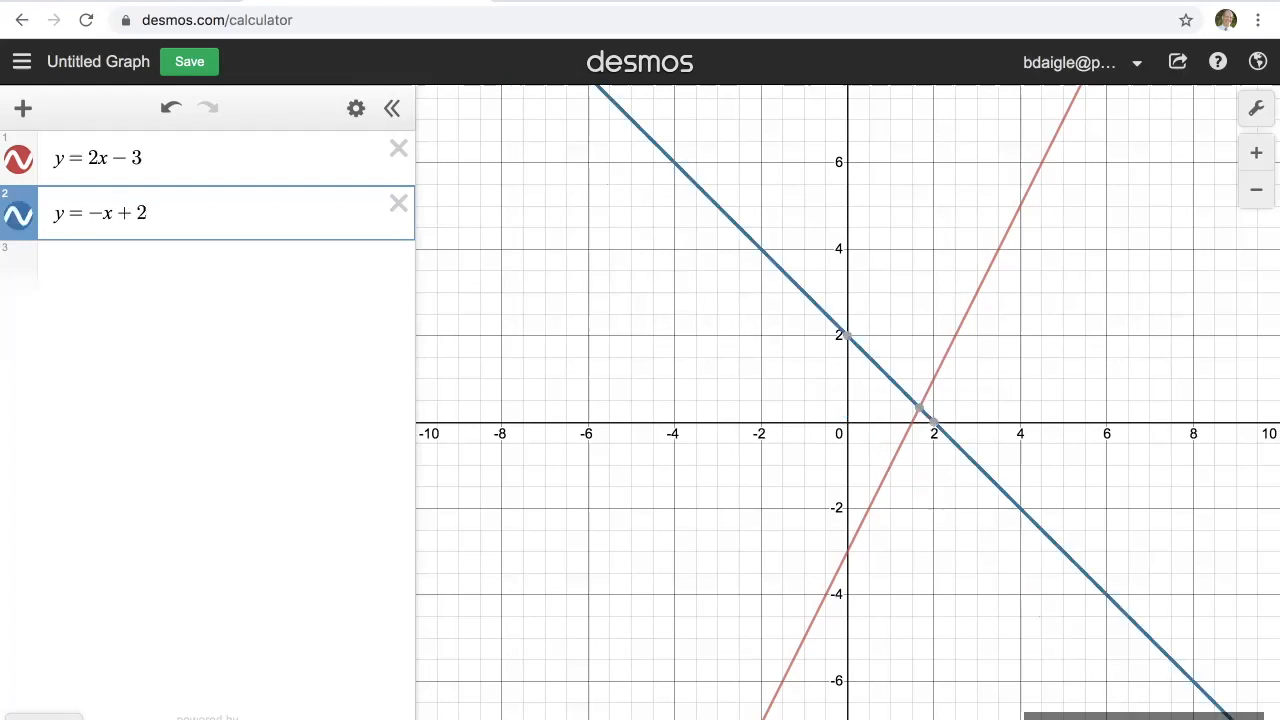
click(210, 262)
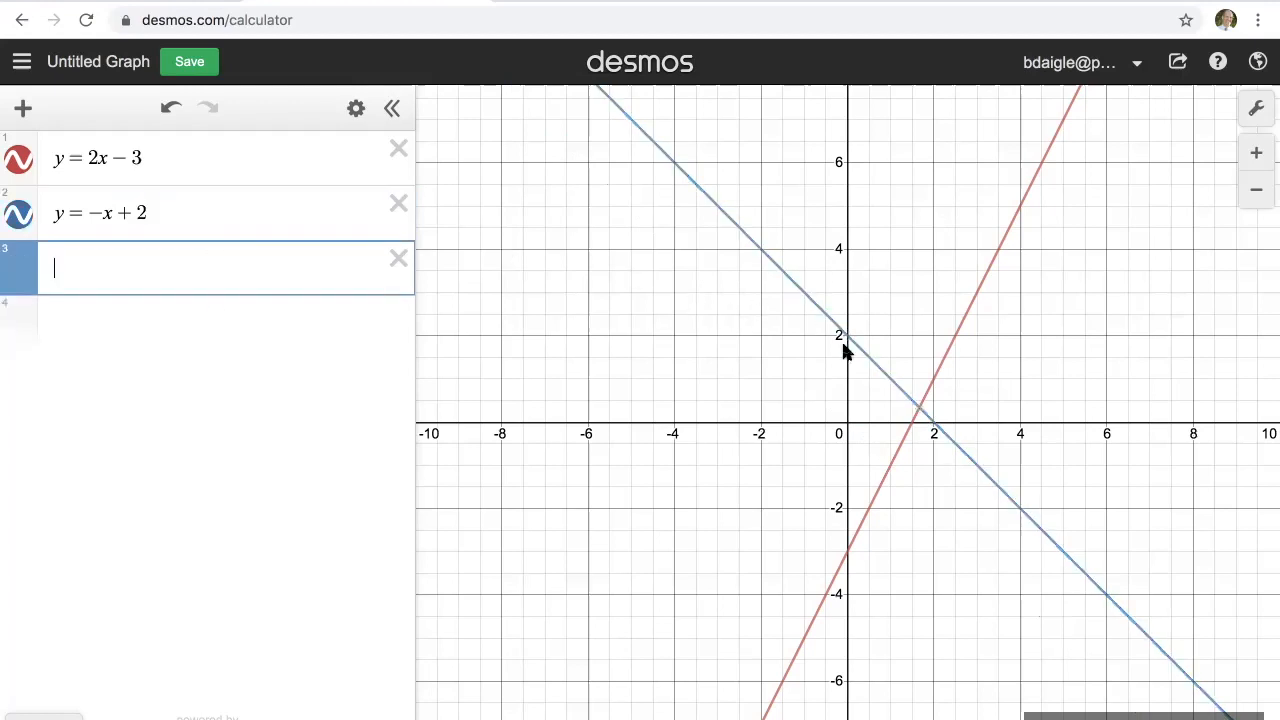
click(274, 216)
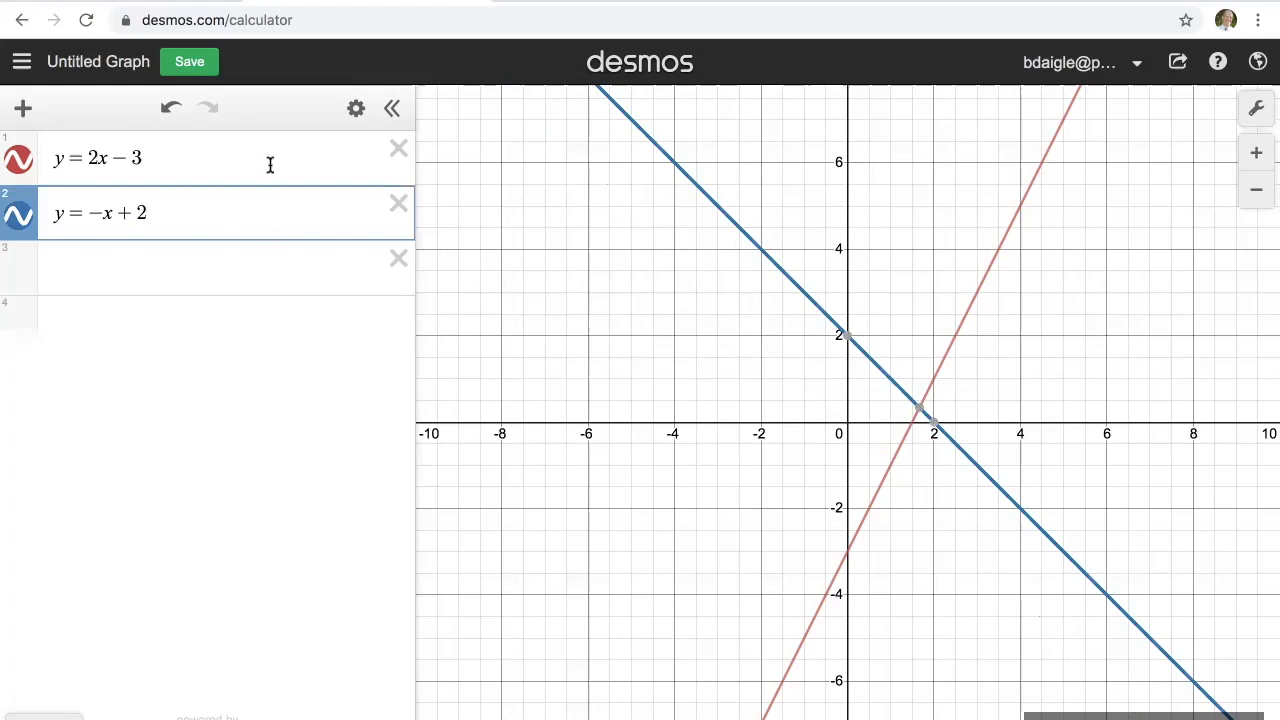
click(270, 165)
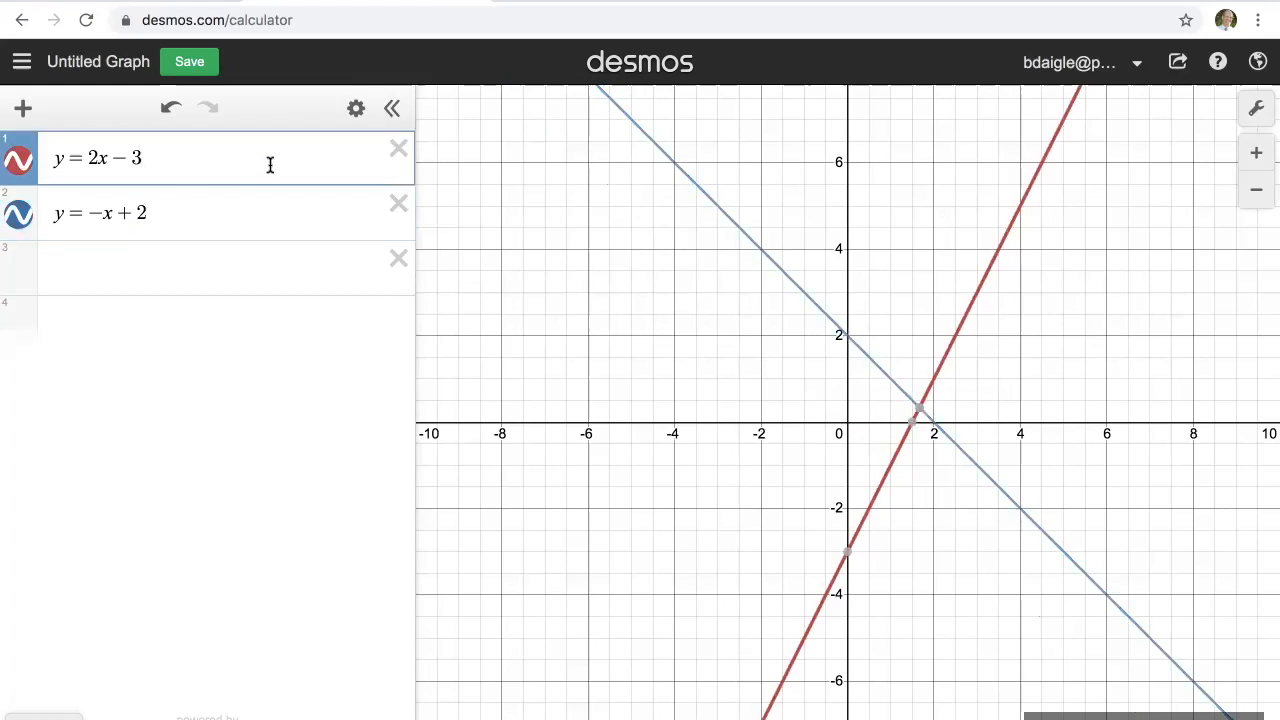
click(257, 274)
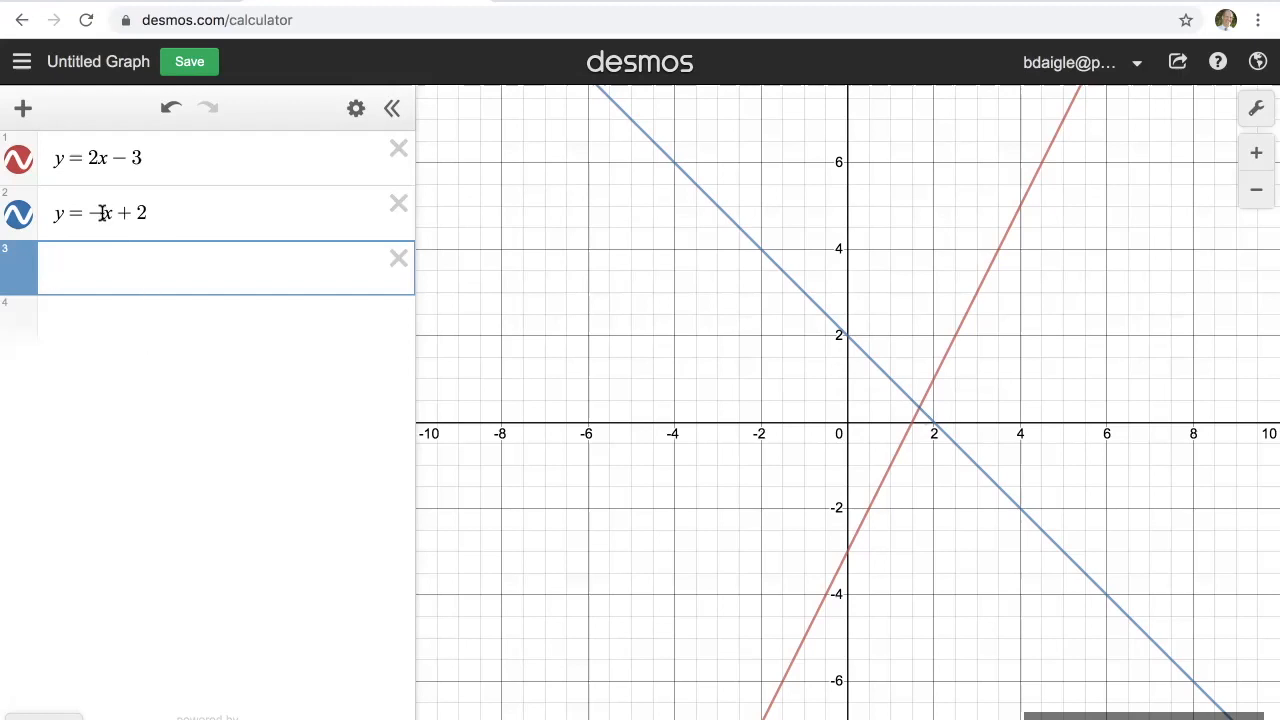
Step: Replace the second equation with 2y = 4x − 6
click(58, 213)
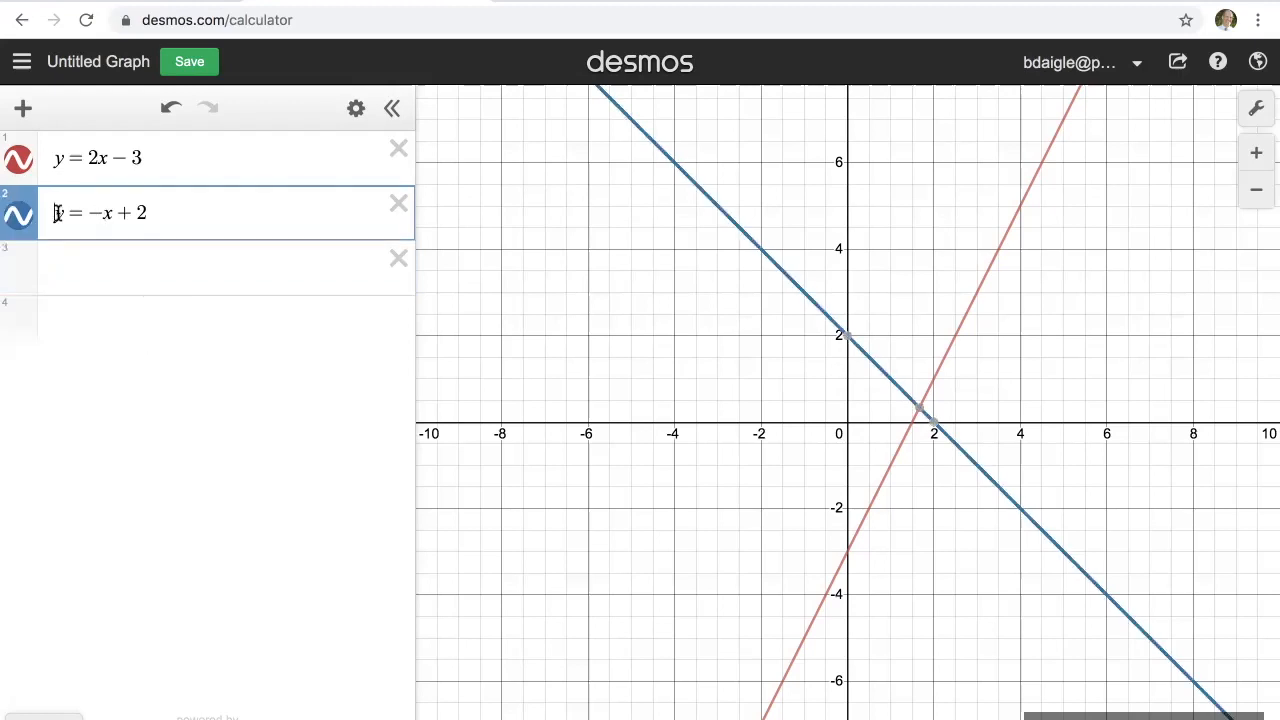
drag(58, 213, 200, 256)
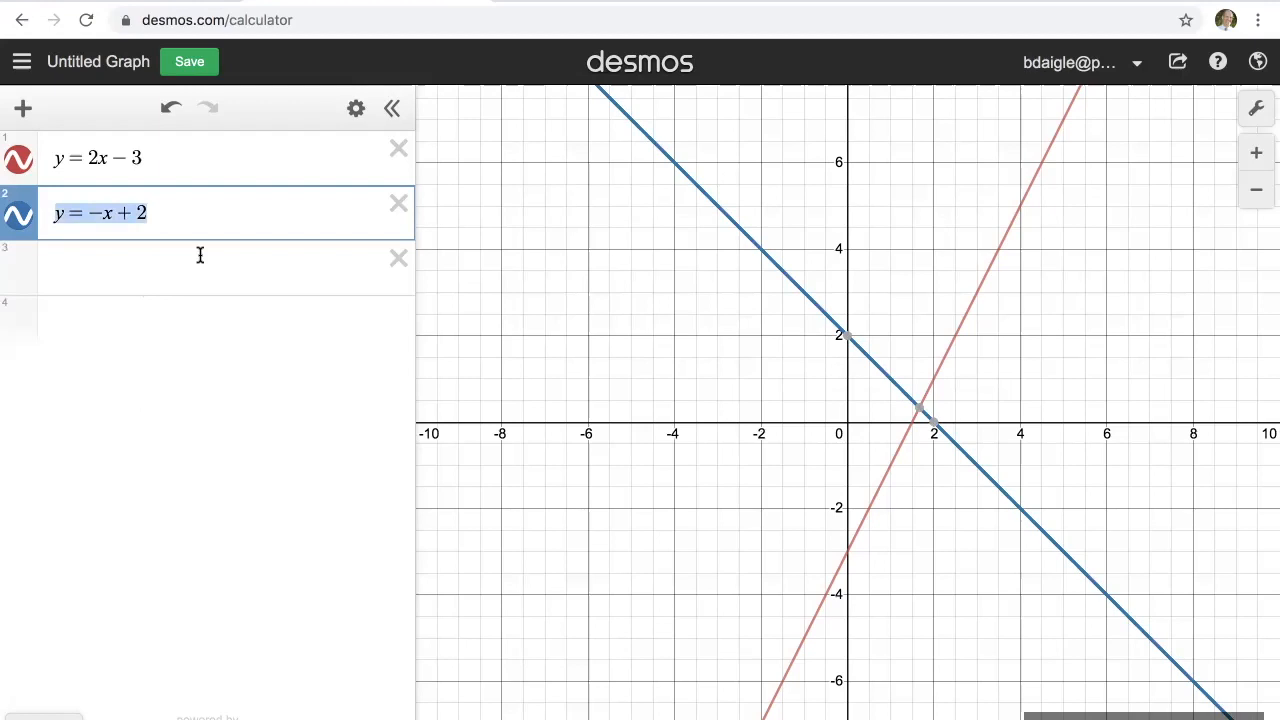
key(BackSpace)
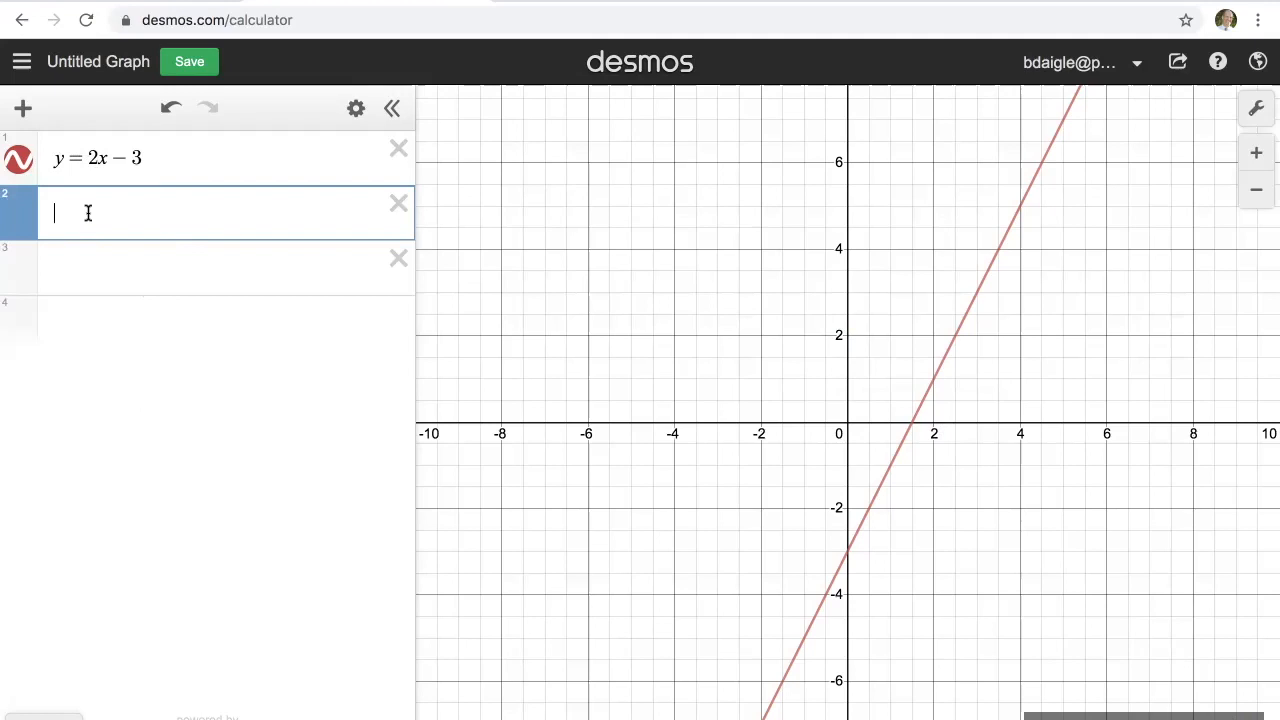
text(2y=4x)
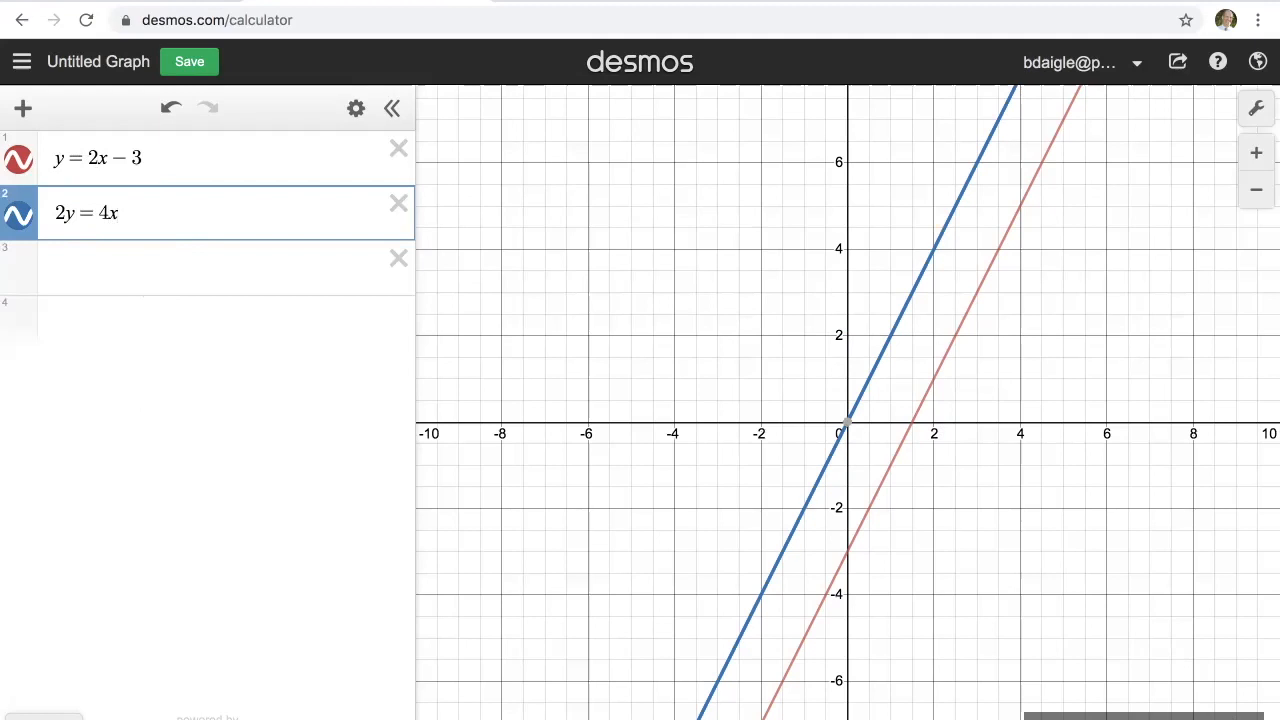
text(-6)
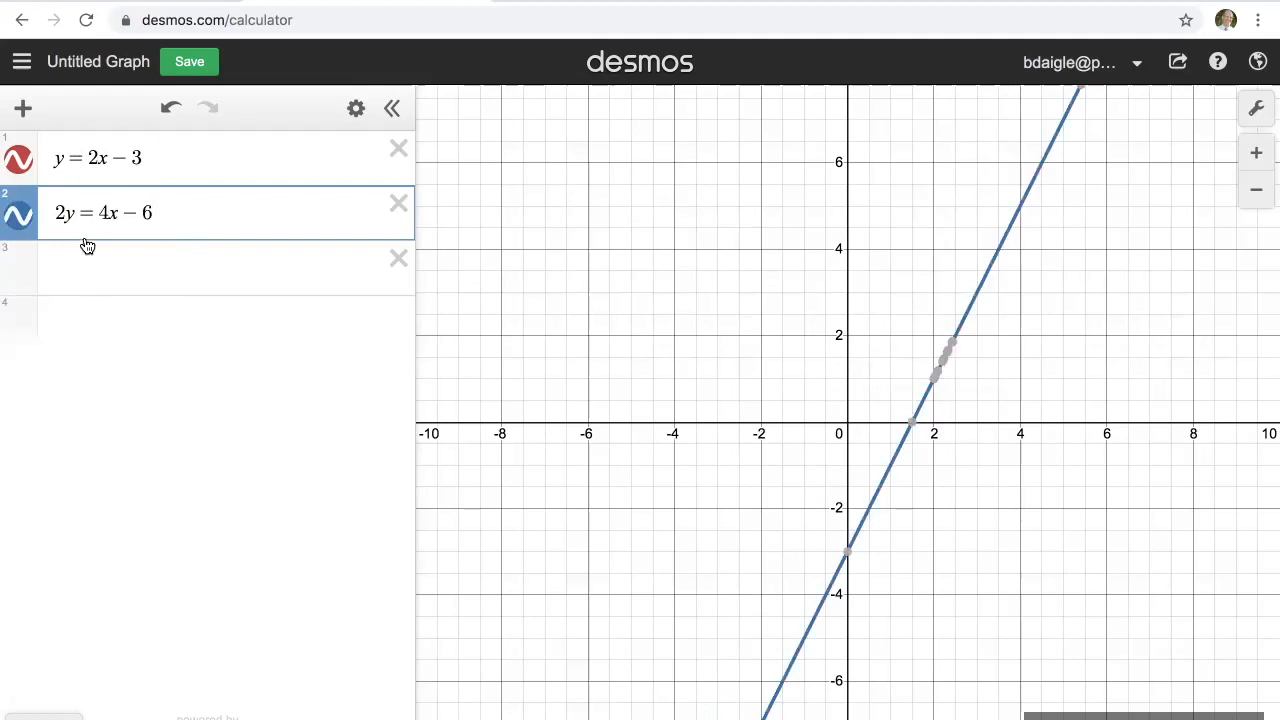
Step: Highlight the graphs of y = 2x − 3 and 2y = 4x − 6 alternately to compare the two lines
click(94, 268)
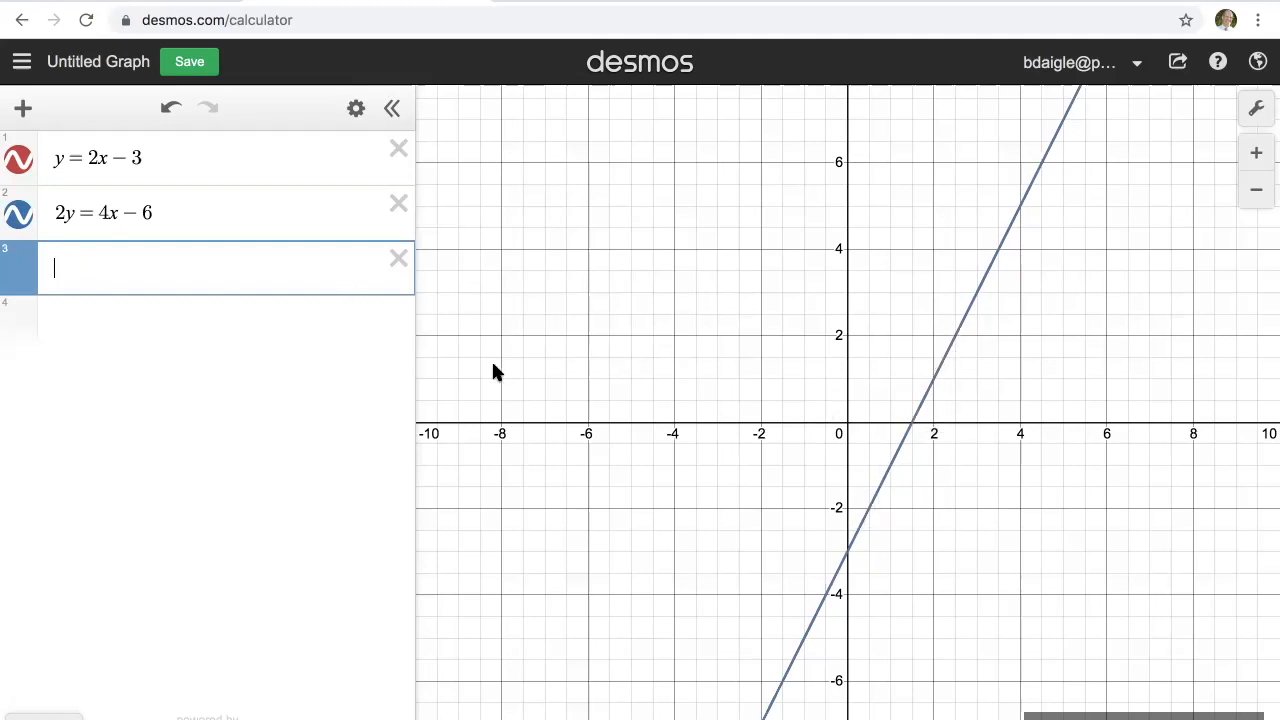
click(264, 209)
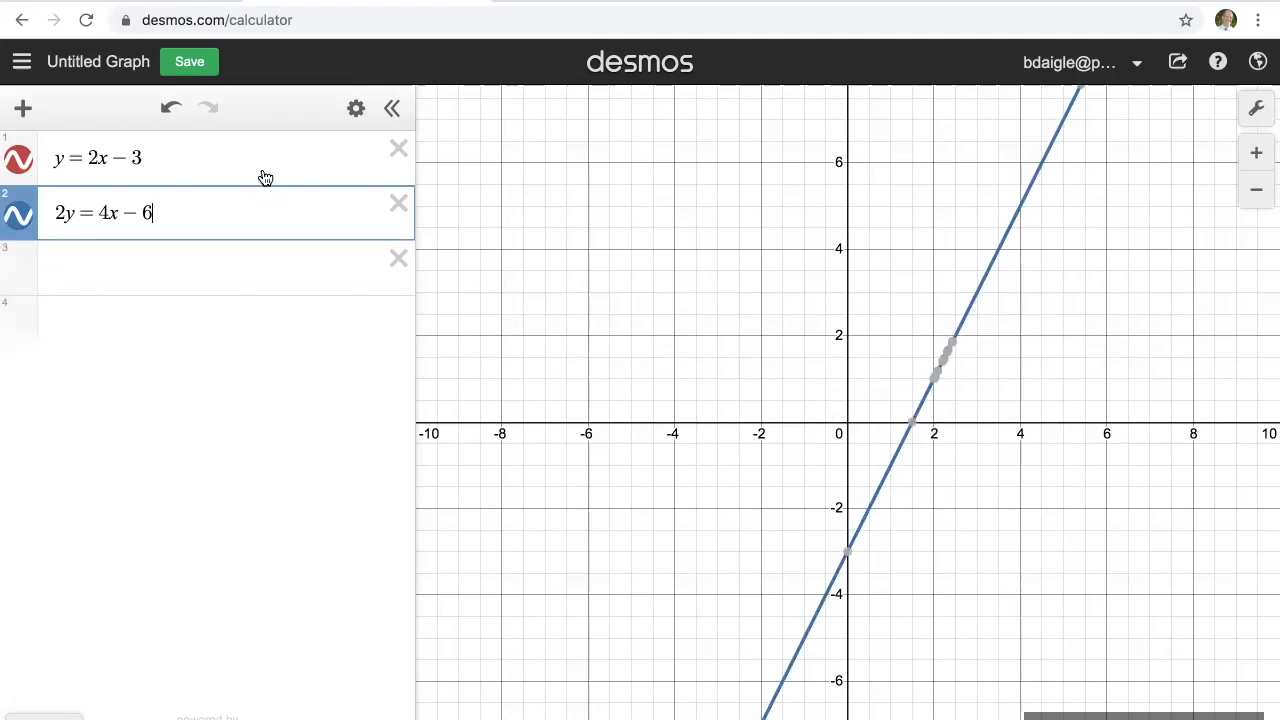
click(262, 162)
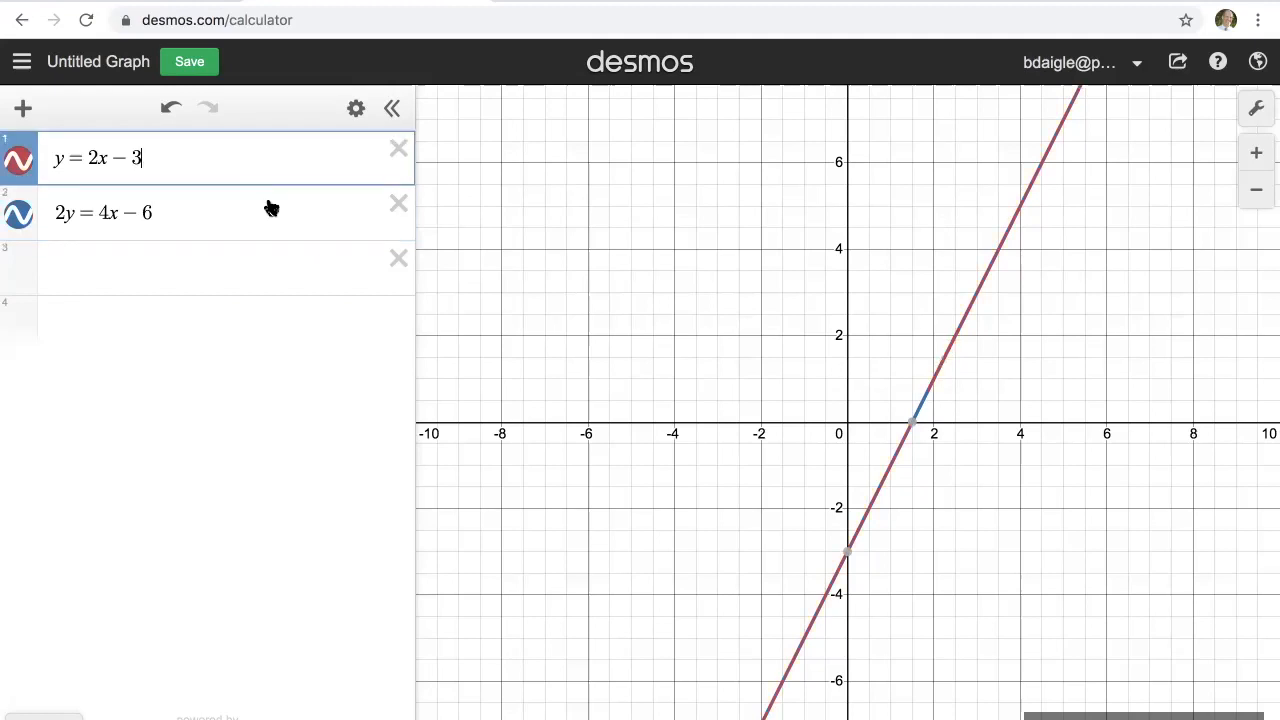
click(266, 212)
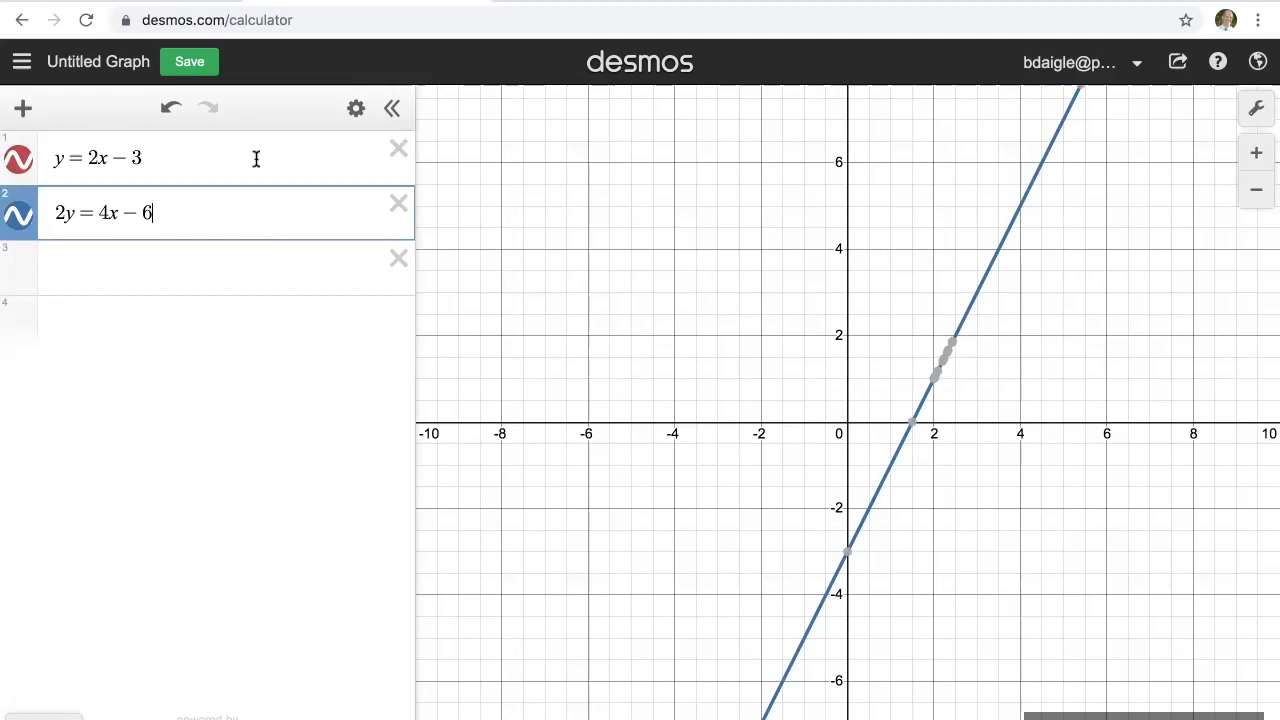
click(256, 158)
click(256, 212)
Step: Delete the equation 2y = 4x − 6 and graph y = 2x + 2 as the second expression
click(396, 206)
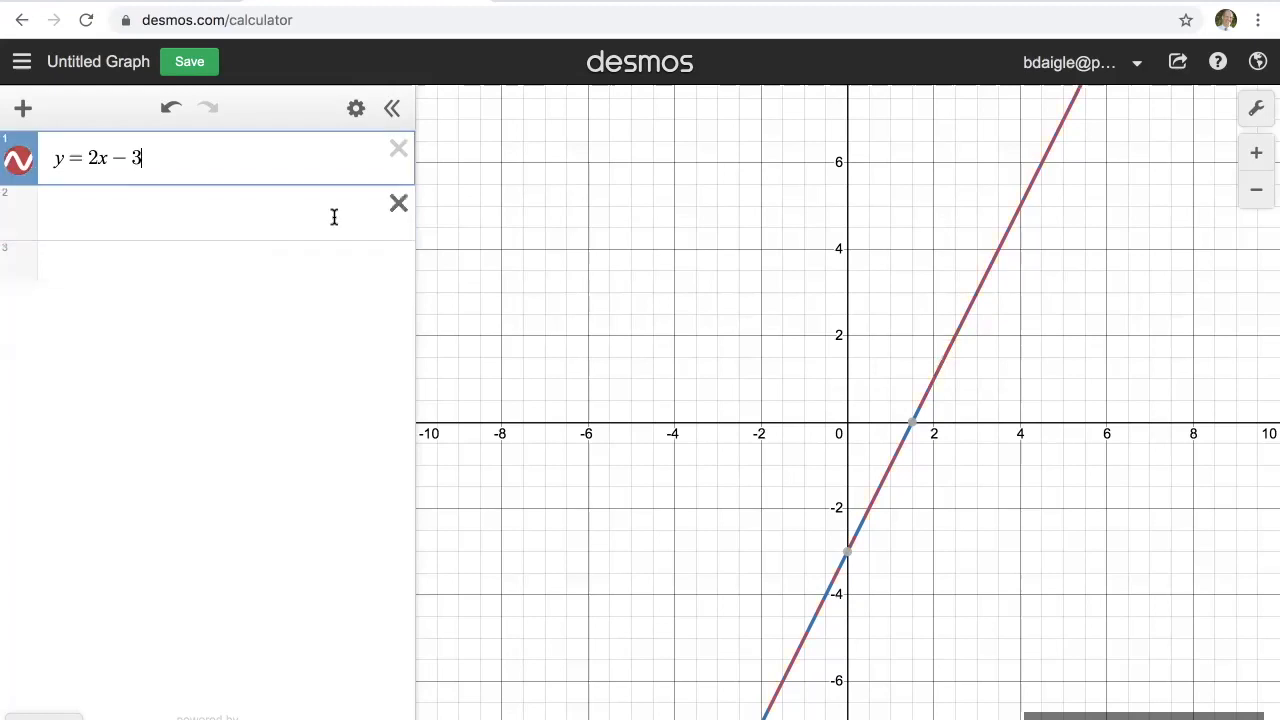
click(296, 215)
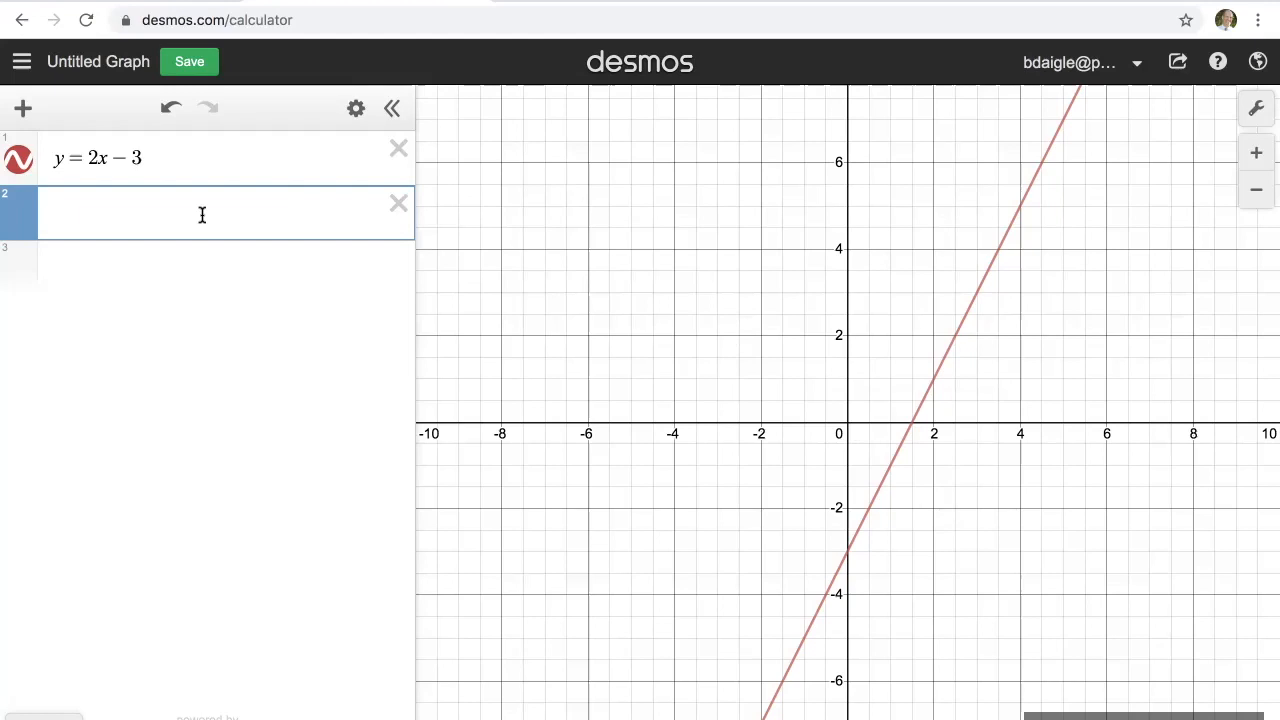
text(y = 2x)
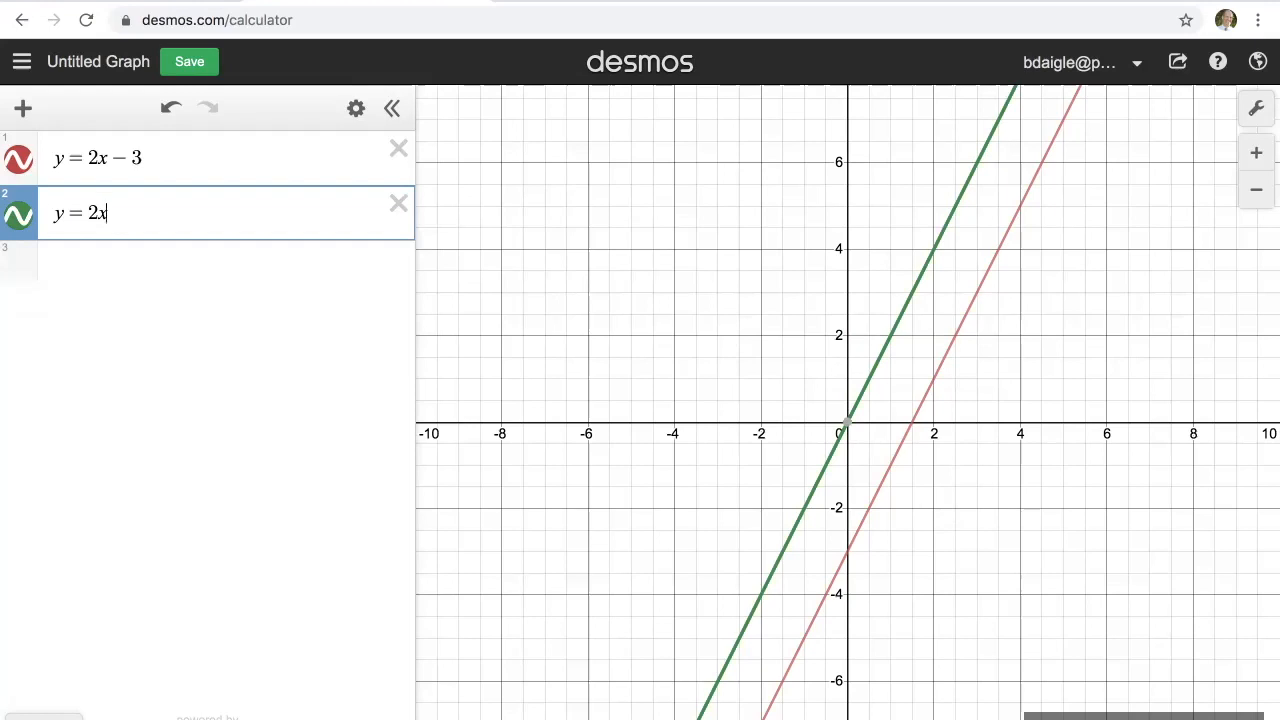
text(+2)
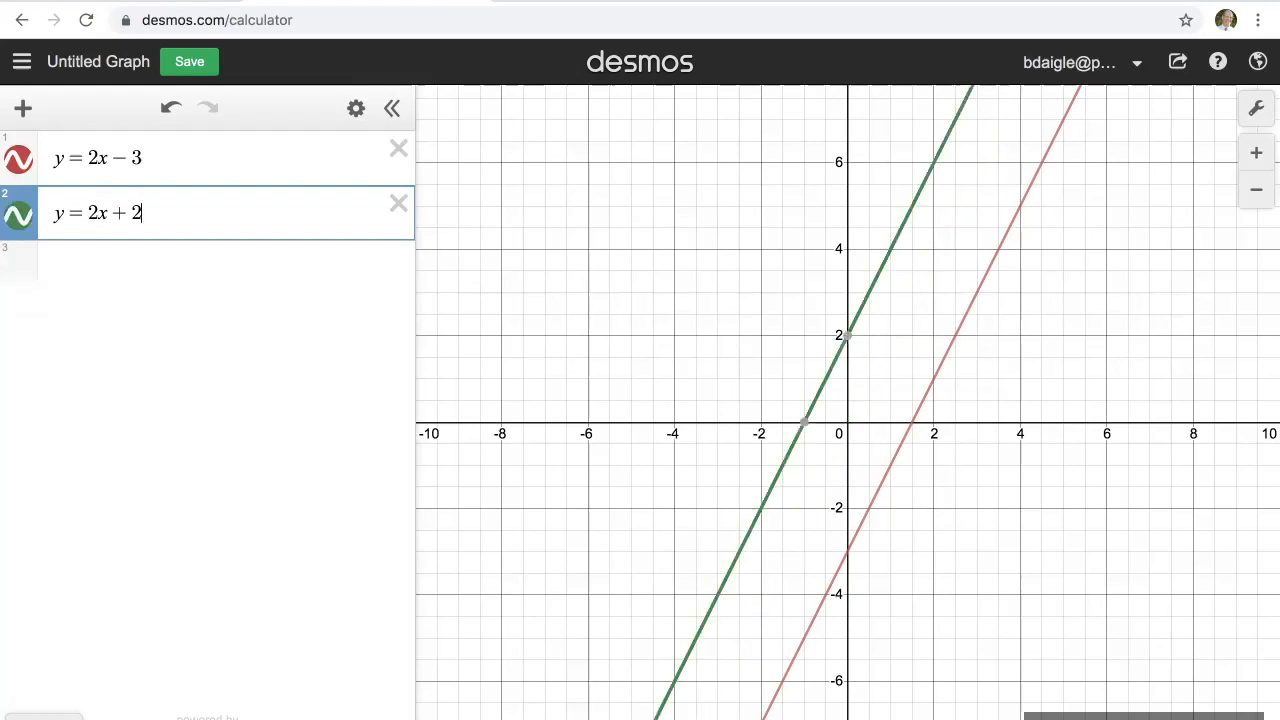
key(Return)
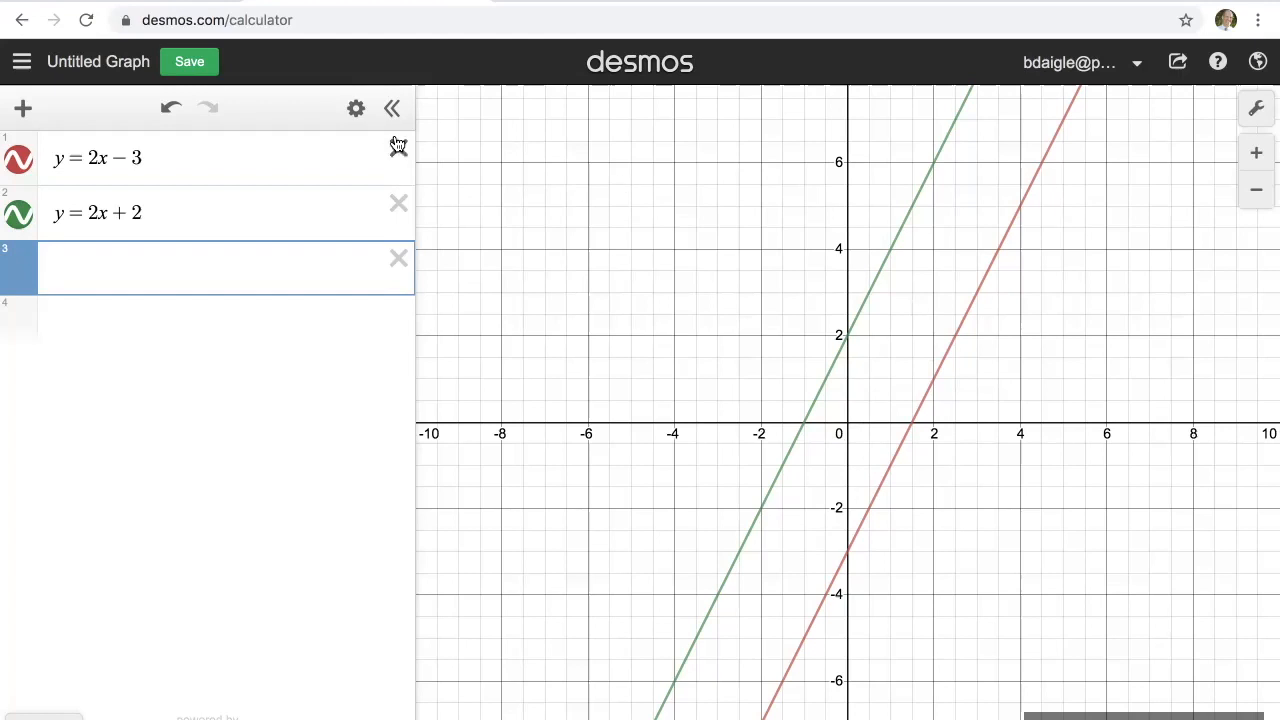
Step: Change the first equation into the inequality y < 2x − 3 by replacing its equals sign
click(75, 158)
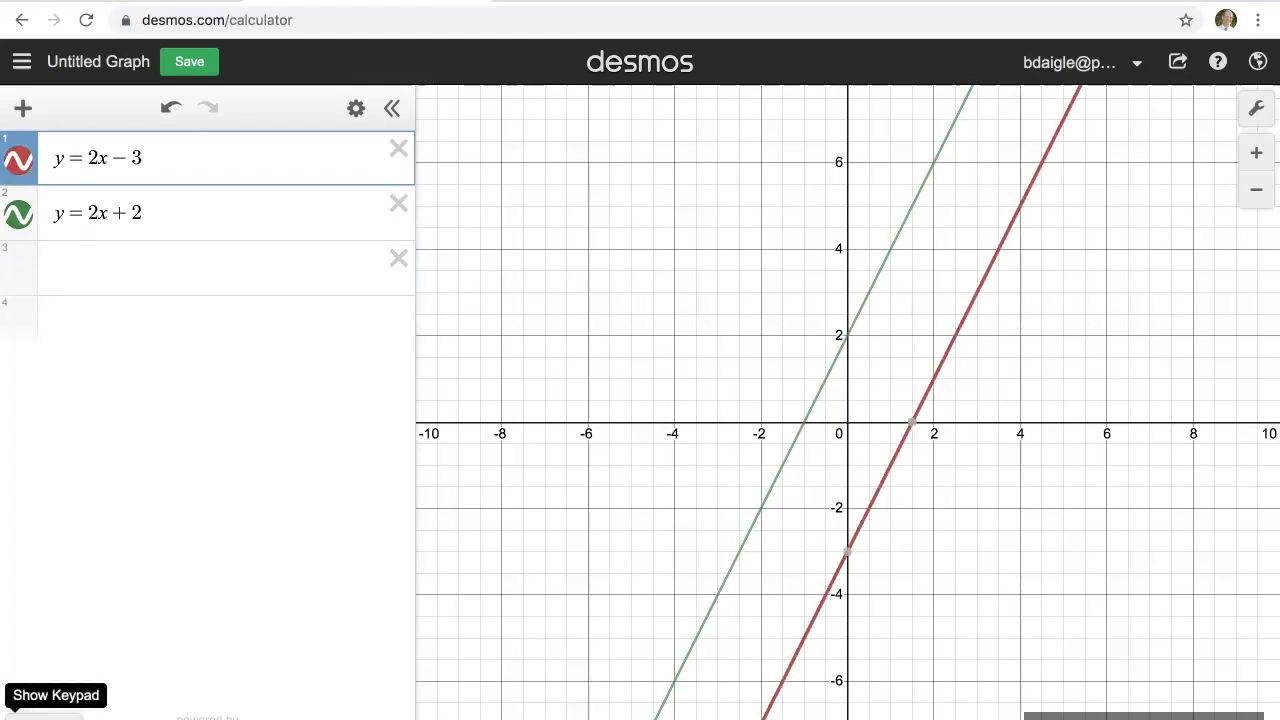
click(40, 712)
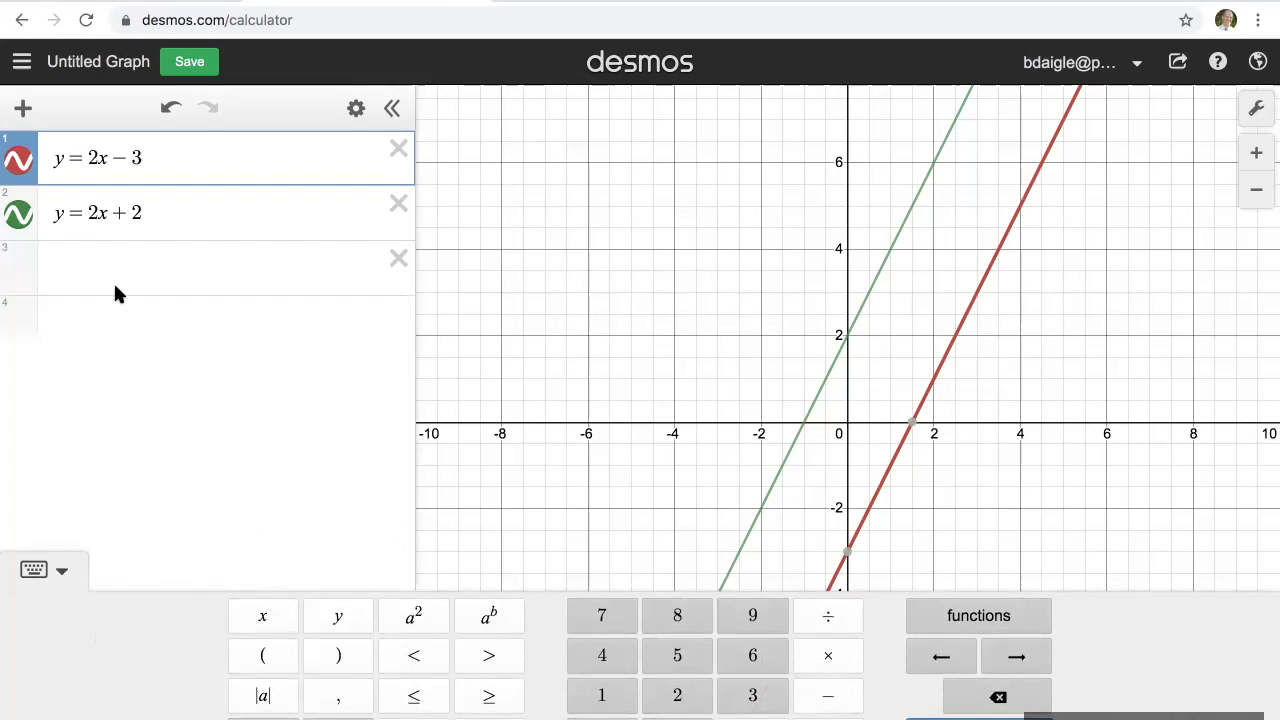
key(BackSpace)
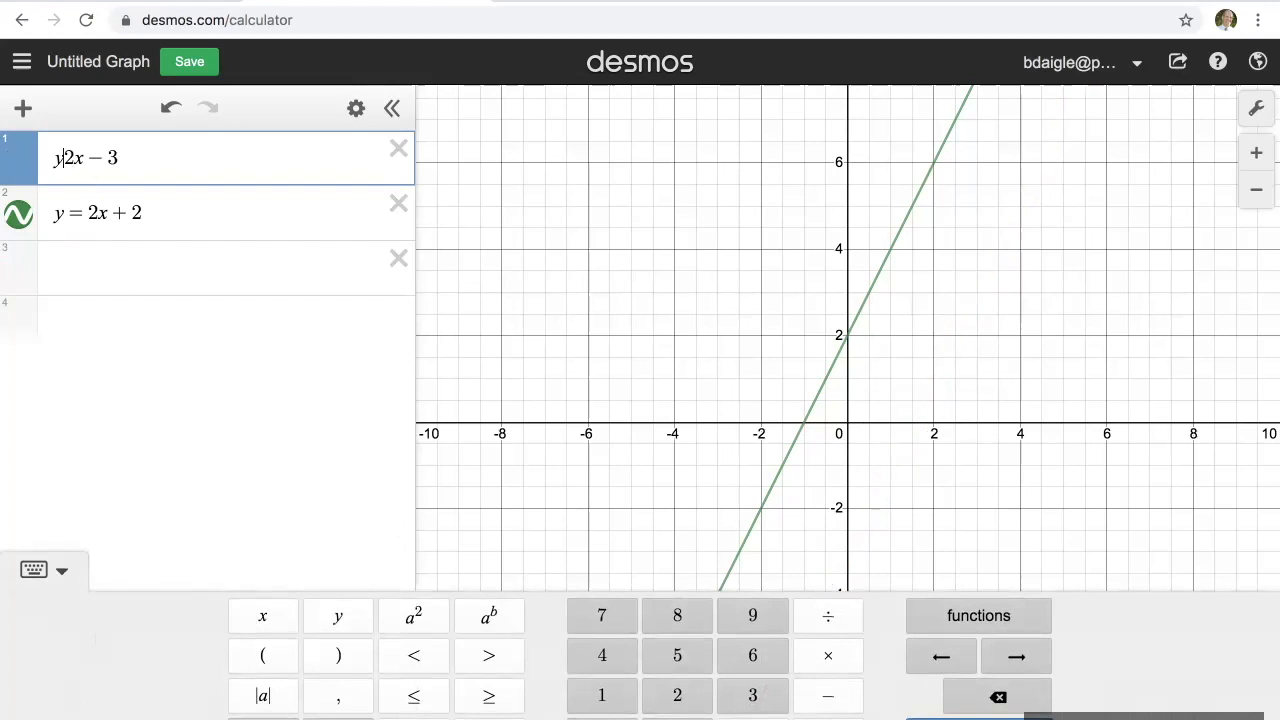
click(414, 655)
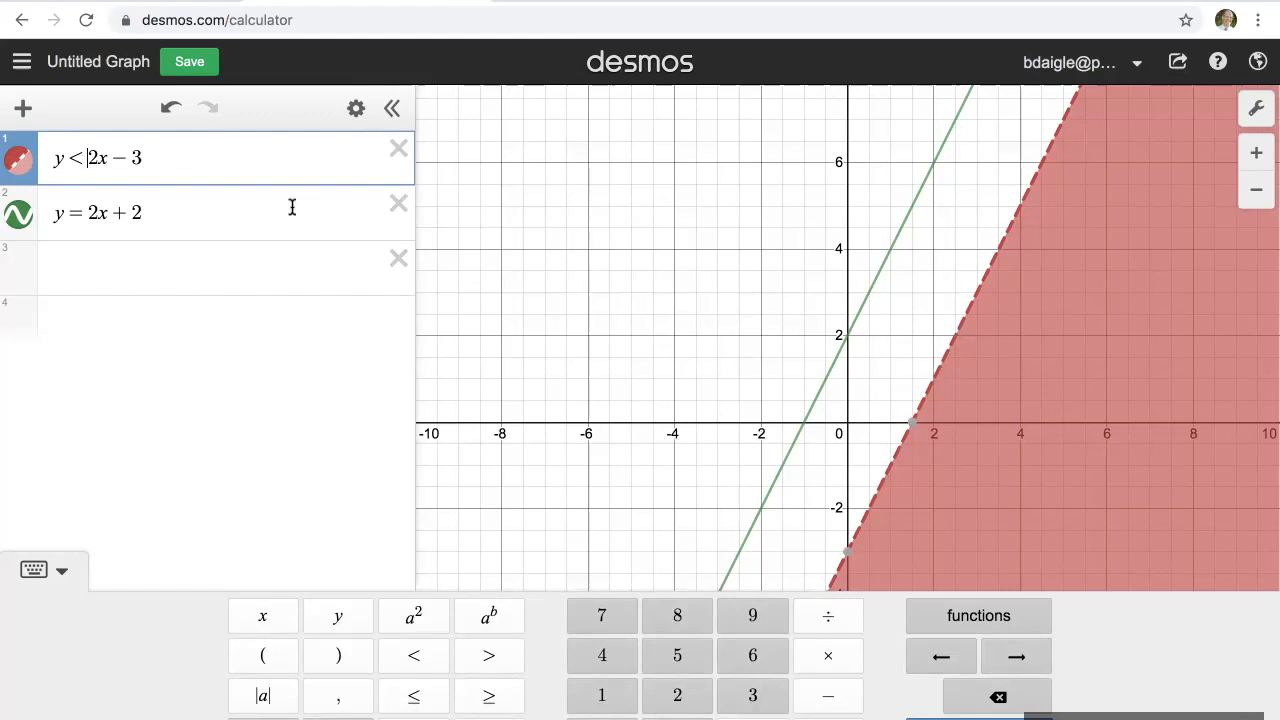
Step: Change the second equation into the inequality y > 2x + 2 by replacing its equals sign
click(84, 213)
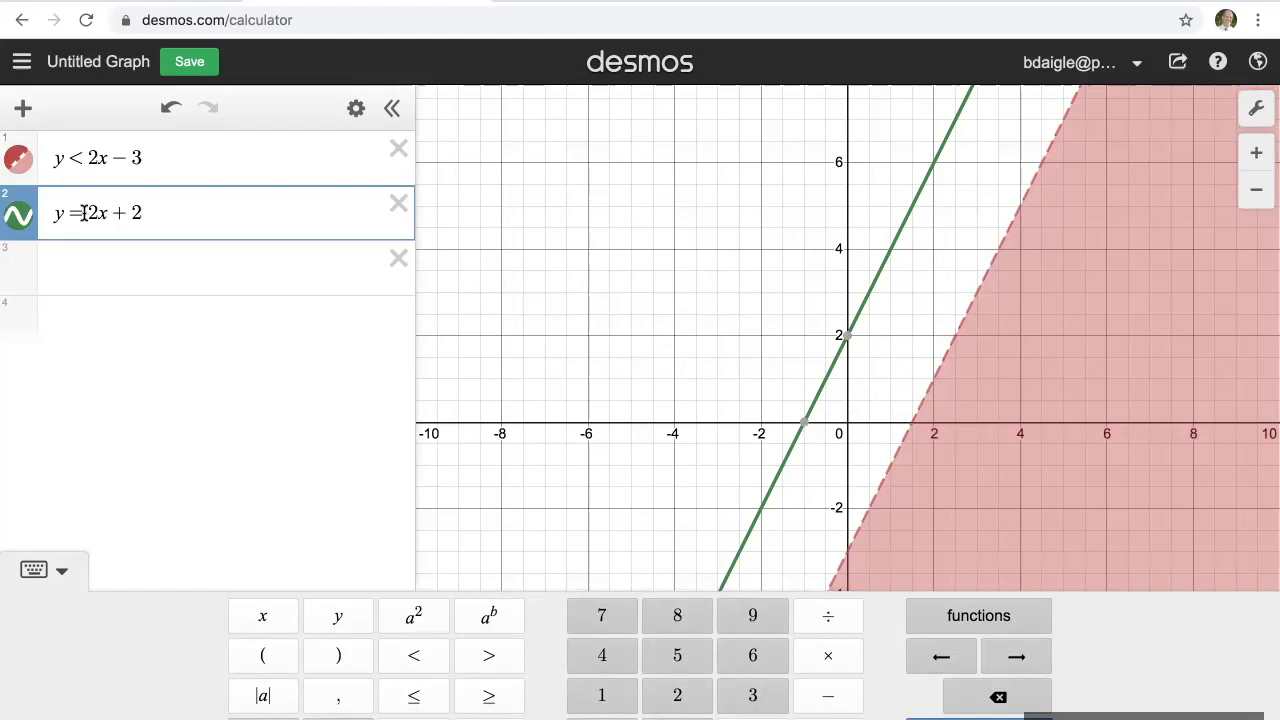
key(BackSpace)
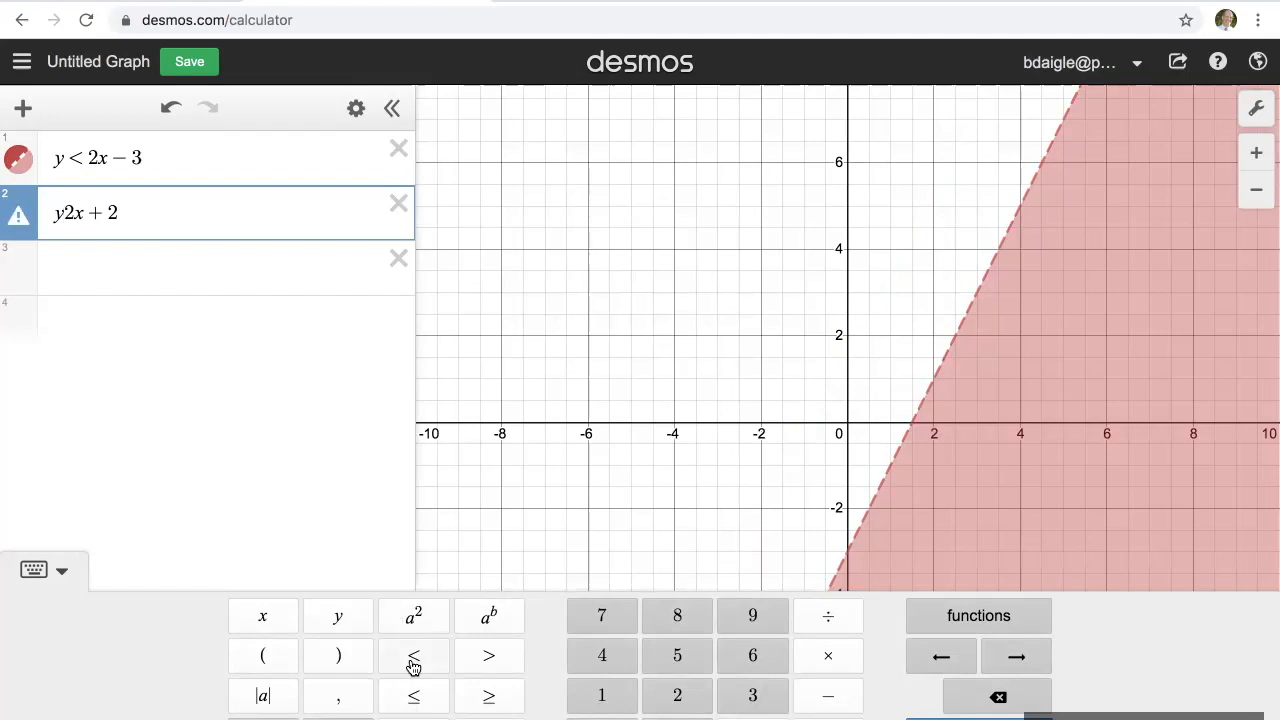
click(484, 658)
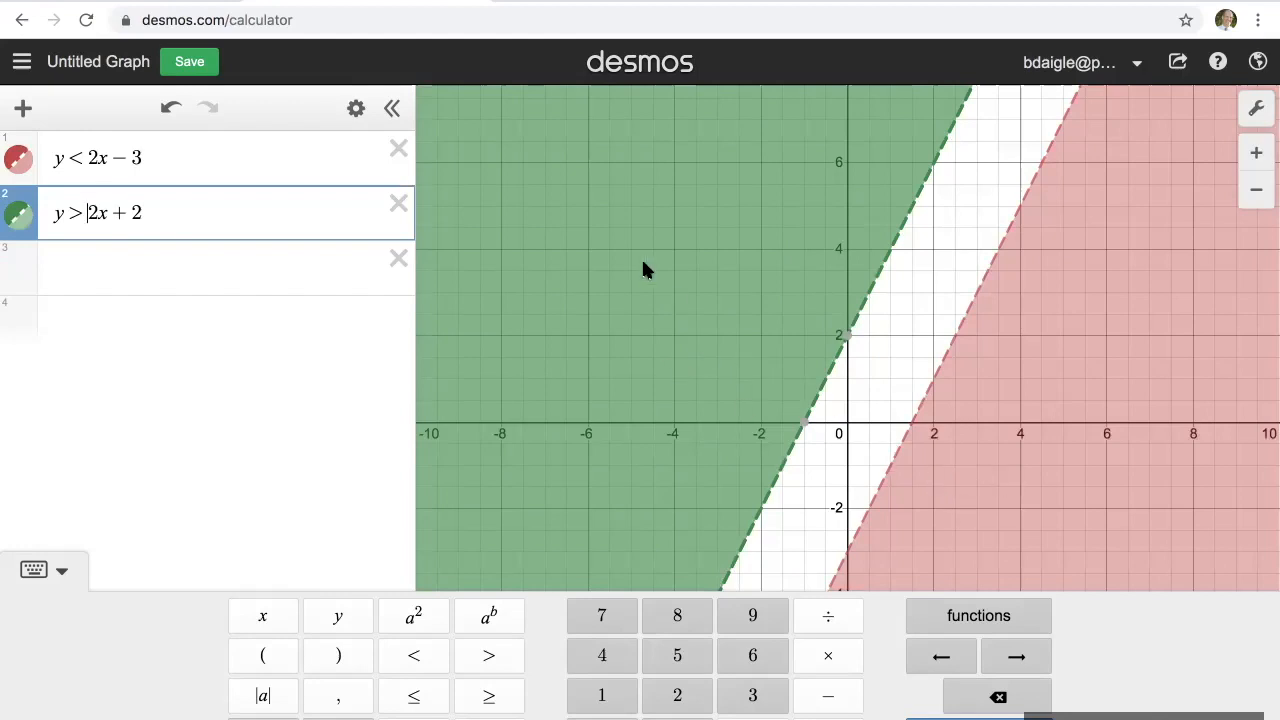
Step: Reverse the second inequality's sign so it reads y < 2x + 2
key(BackSpace)
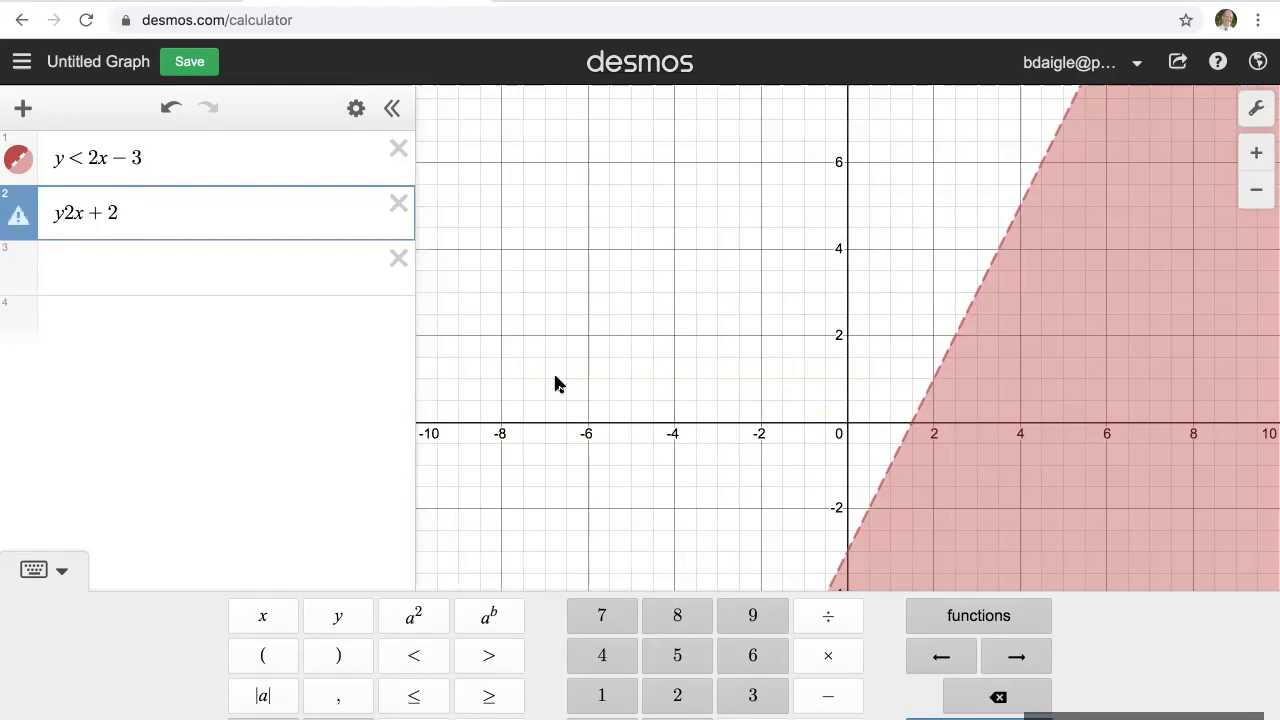
click(407, 666)
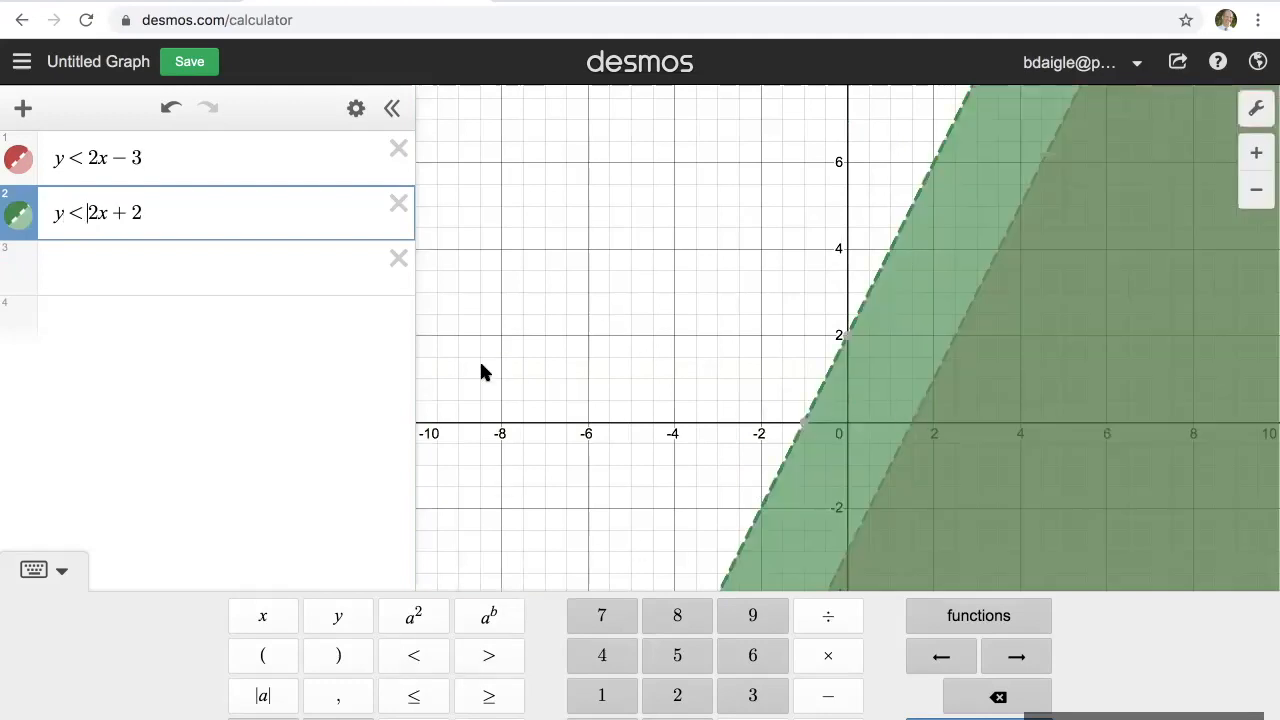
key(Return)
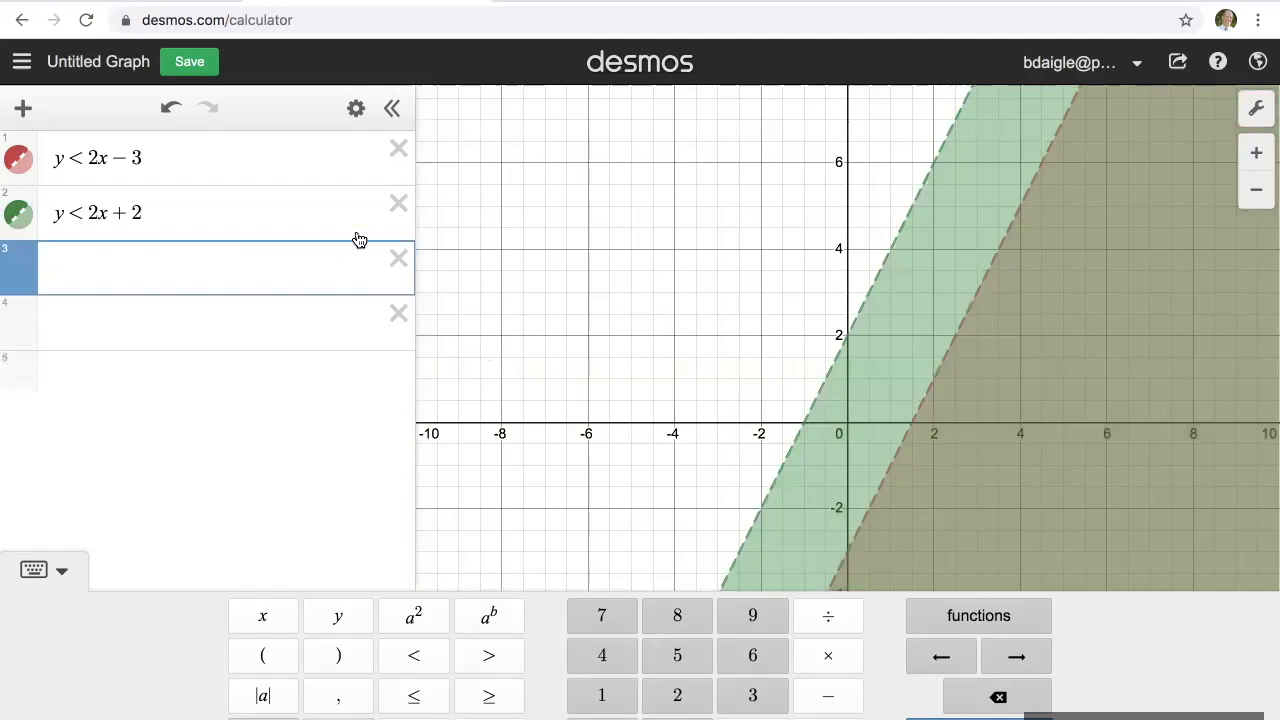
Step: Highlight the shaded regions of y < 2x − 3 and y < 2x + 2 in turn to compare where they overlap
click(322, 157)
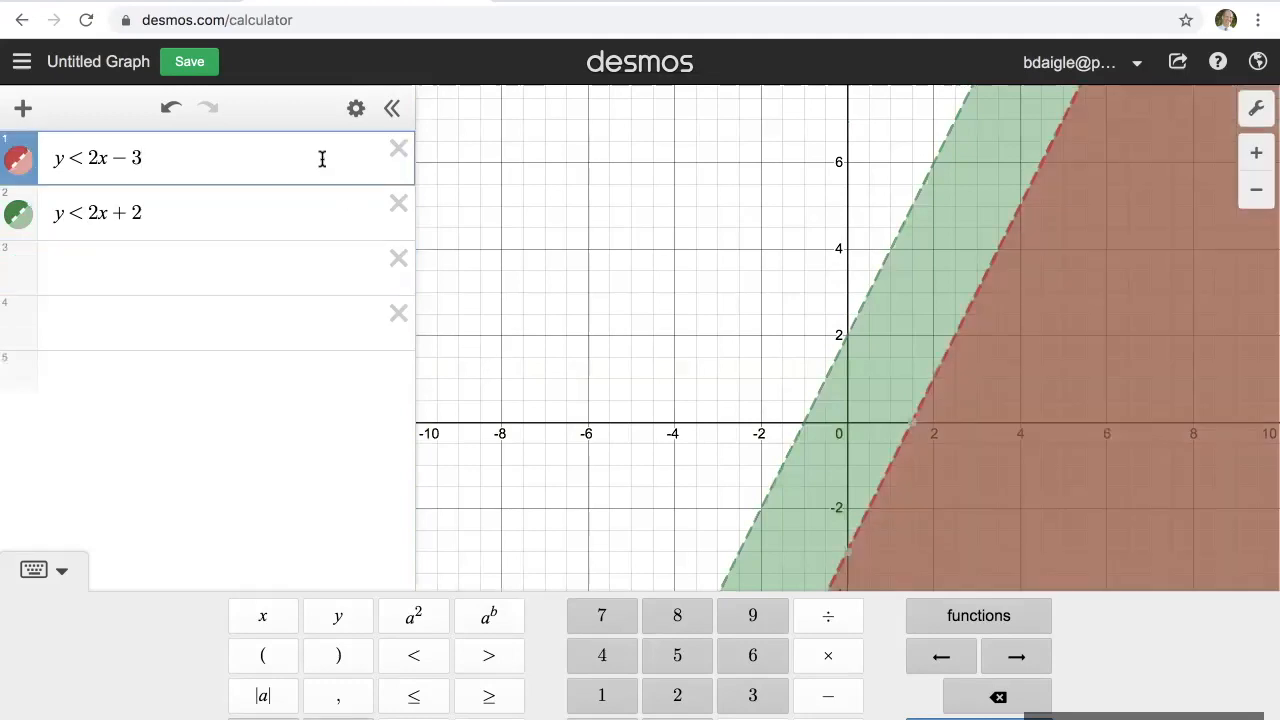
click(312, 215)
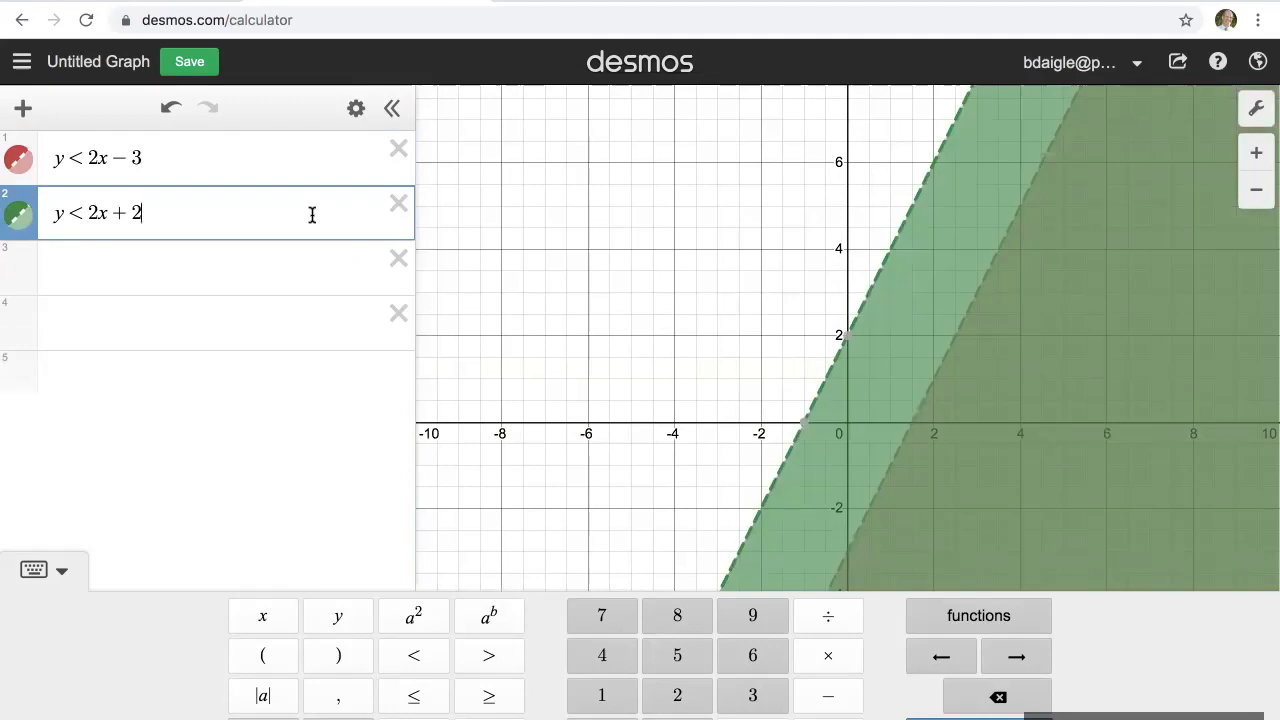
click(309, 262)
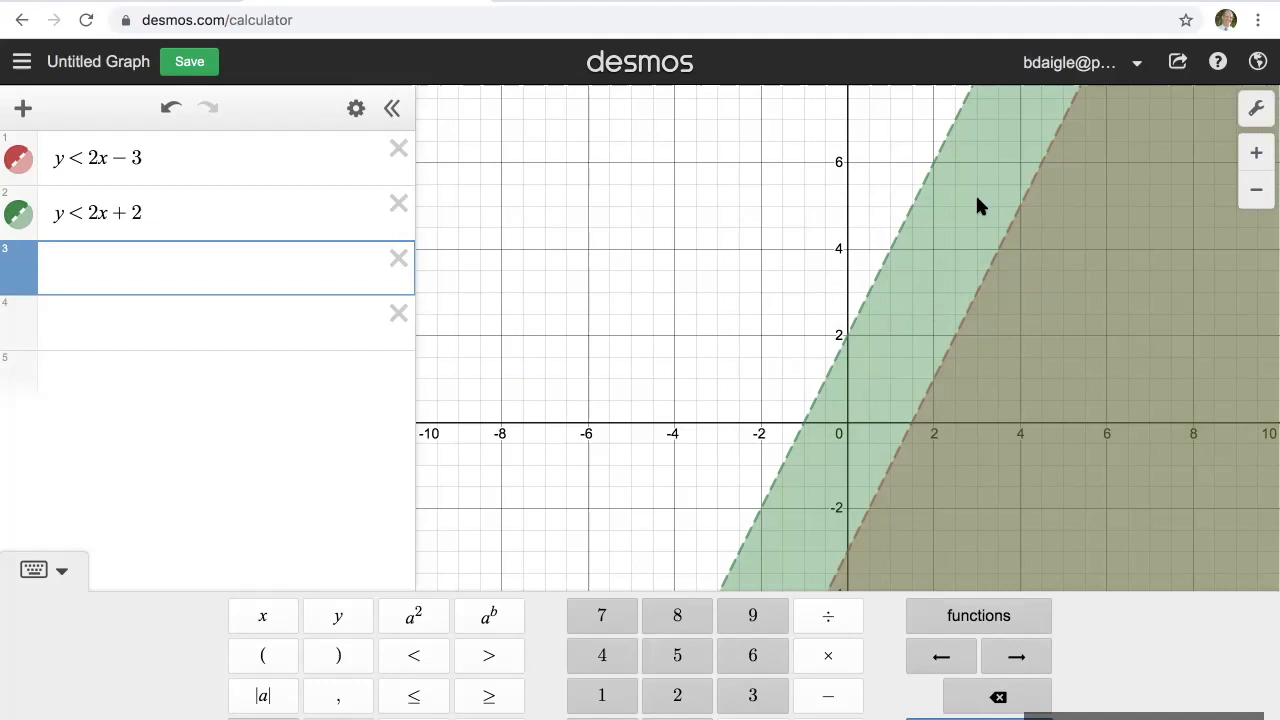
Step: Make the first inequality non-strict so it reads y ≤ 2x − 3
click(81, 158)
key(BackSpace)
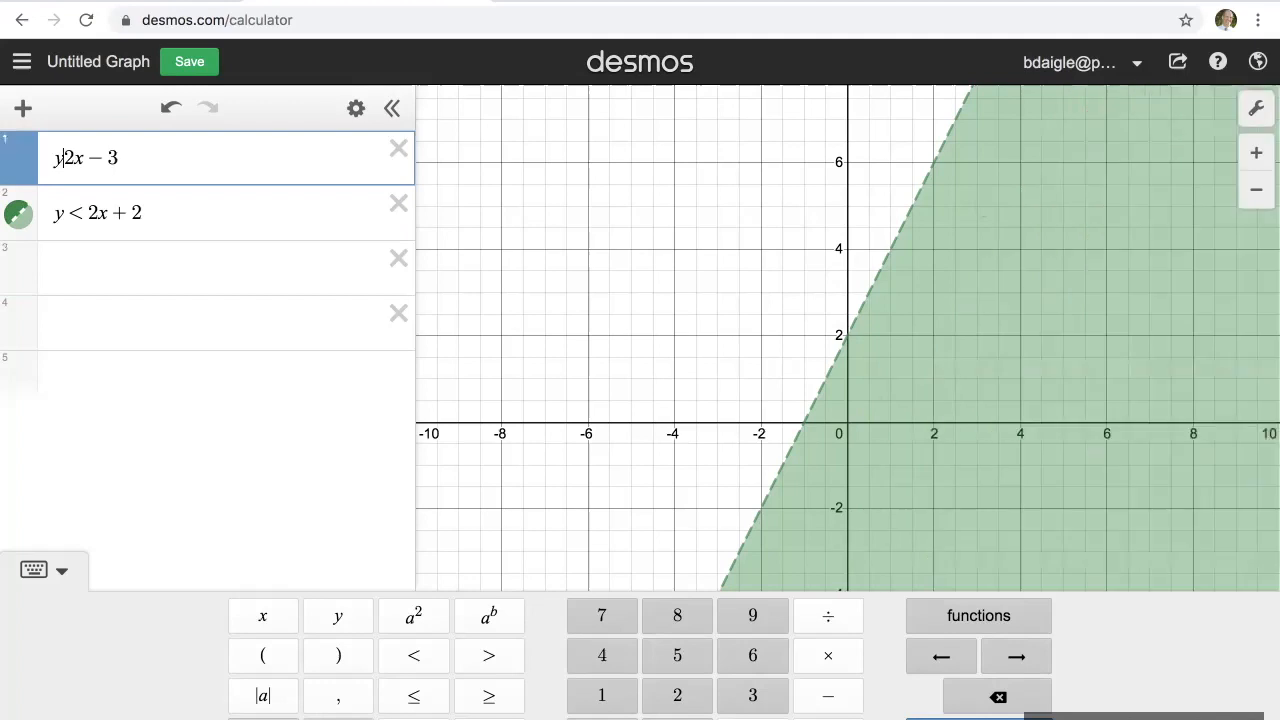
click(415, 695)
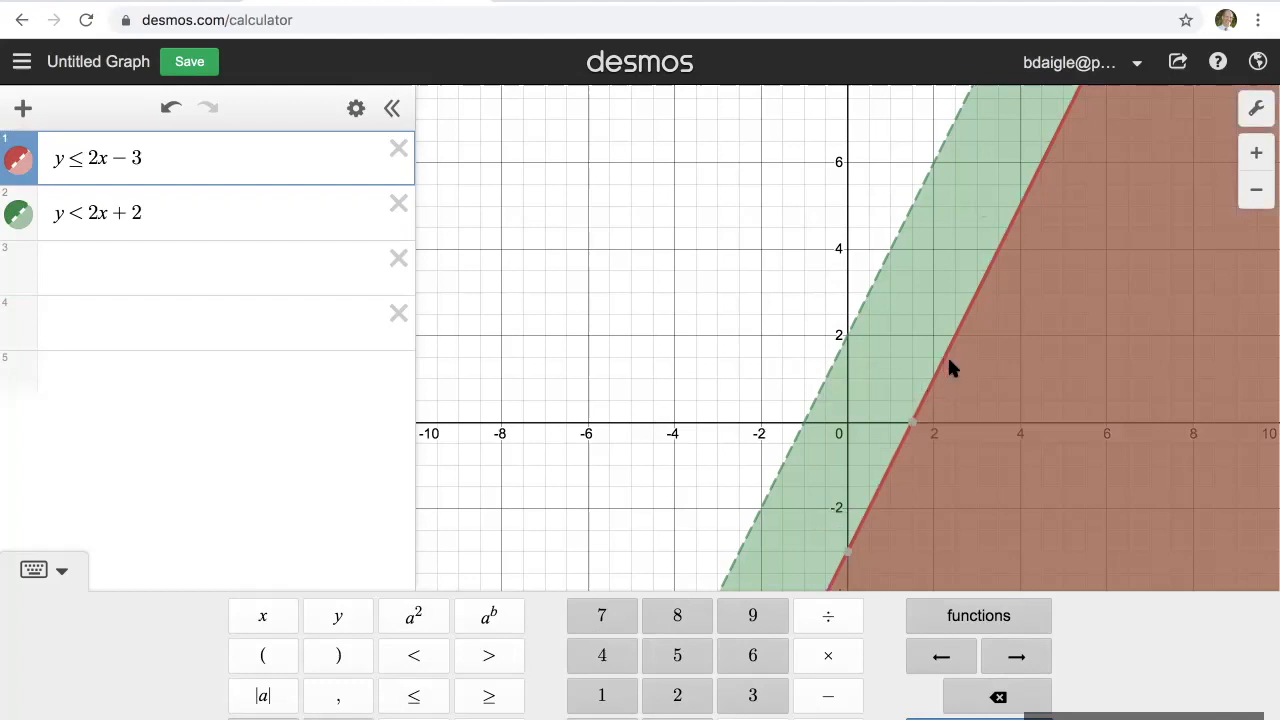
click(292, 272)
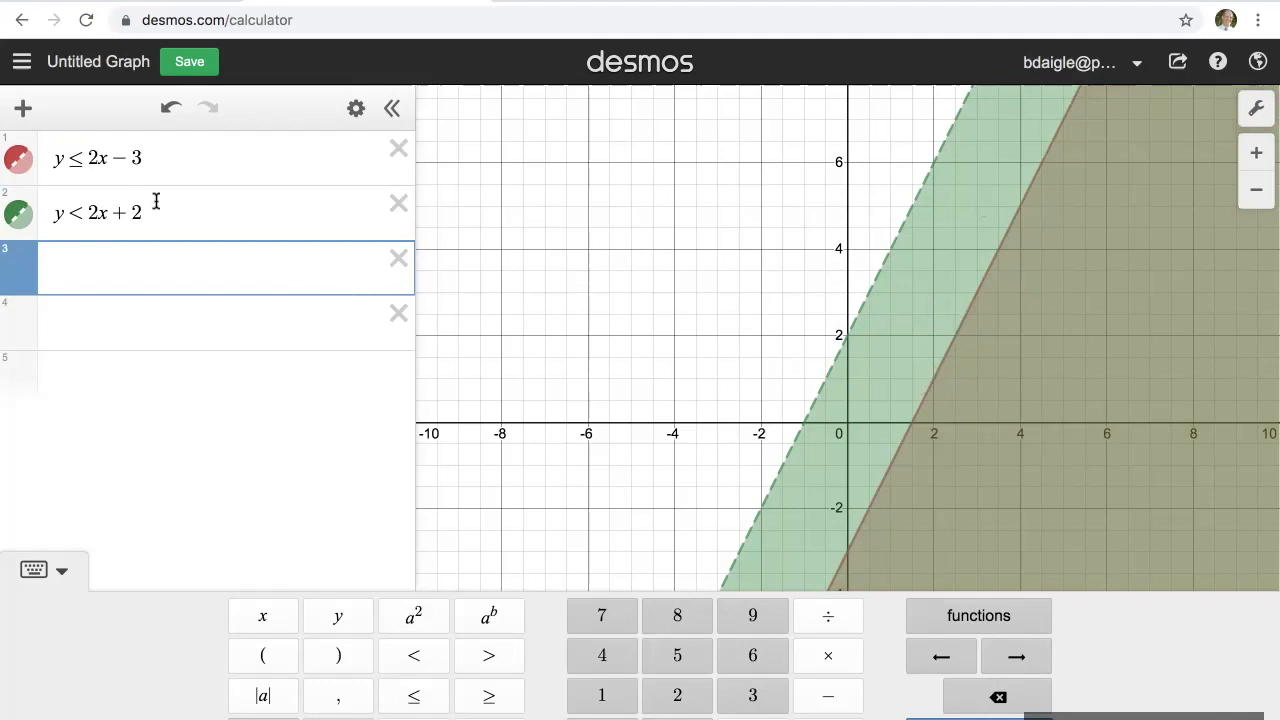
Step: Replace the coefficient of x in the second inequality with a minus sign so it reads y < −x + 2
click(100, 212)
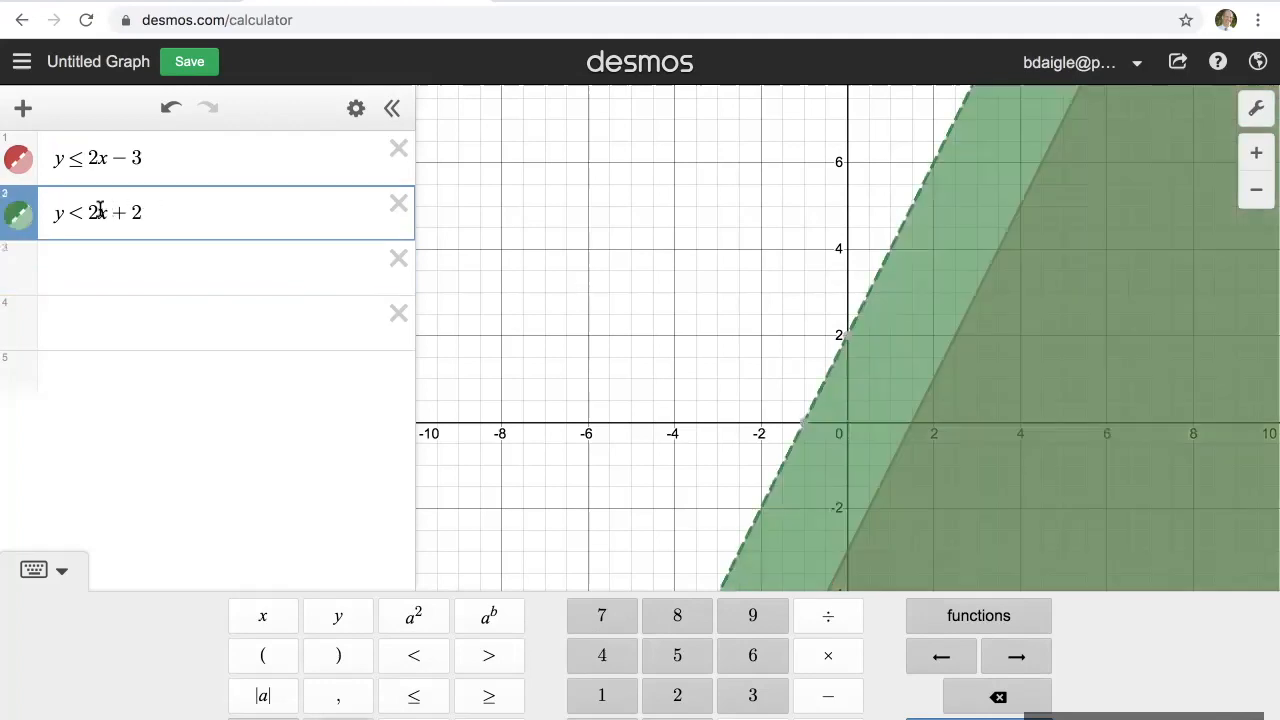
key(BackSpace)
text(-)
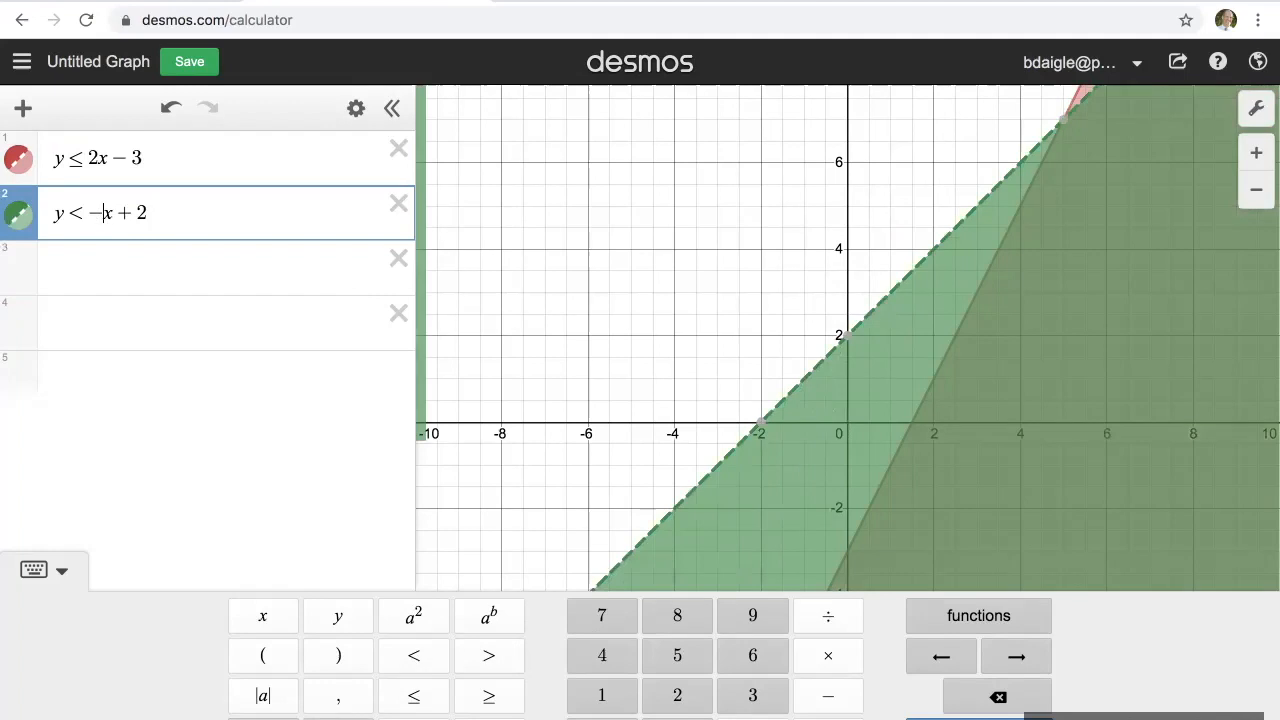
click(188, 271)
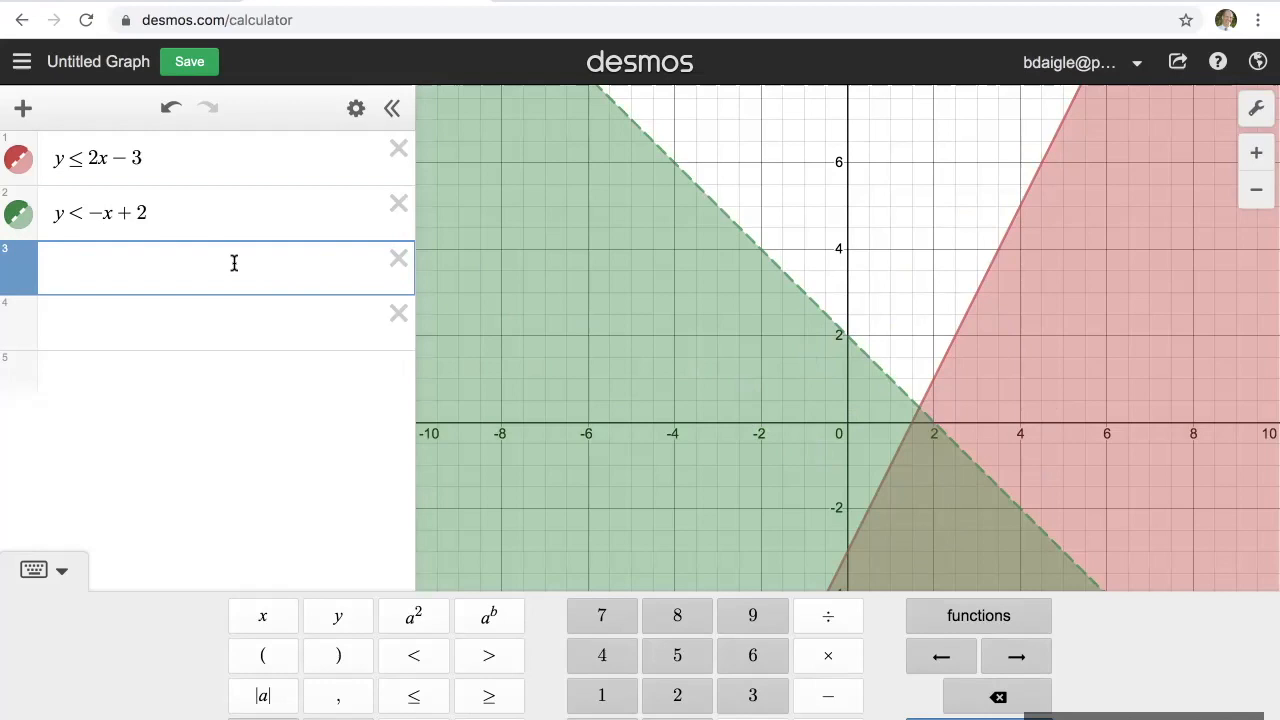
Step: Add a third expression y = −2 and turn it into the inequality y > −2
text(y=-2)
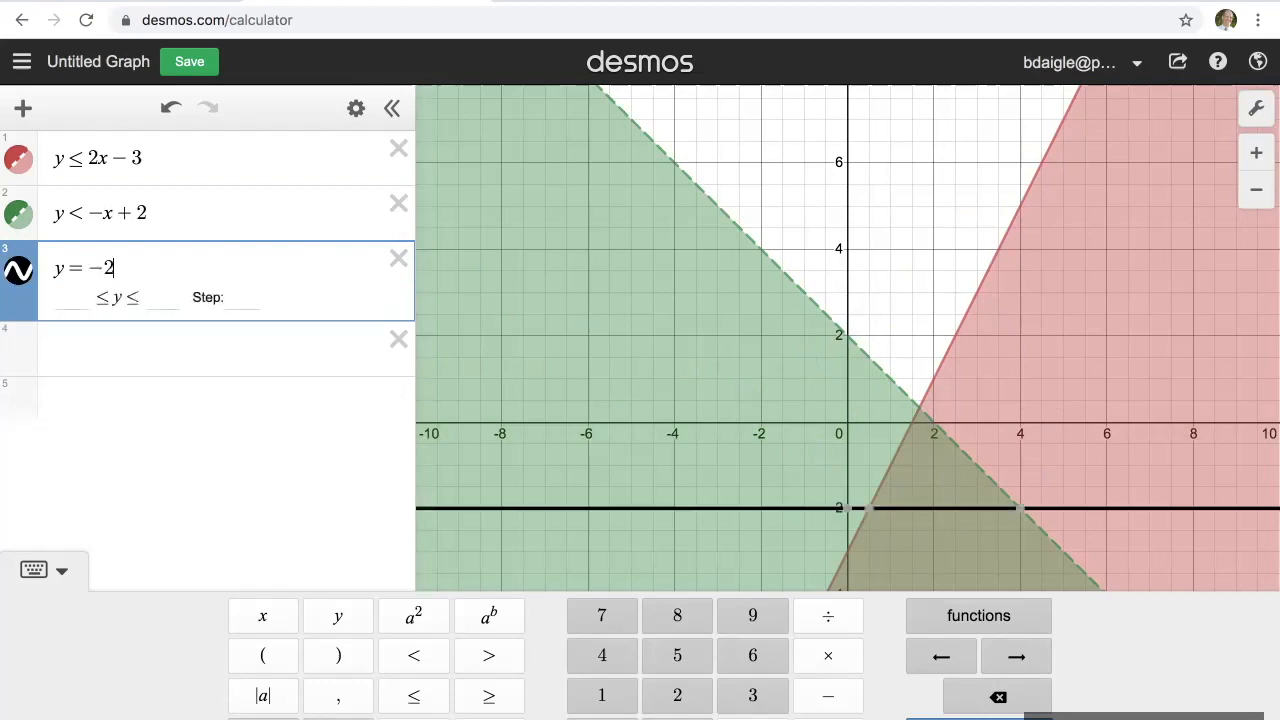
click(86, 268)
key(BackSpace)
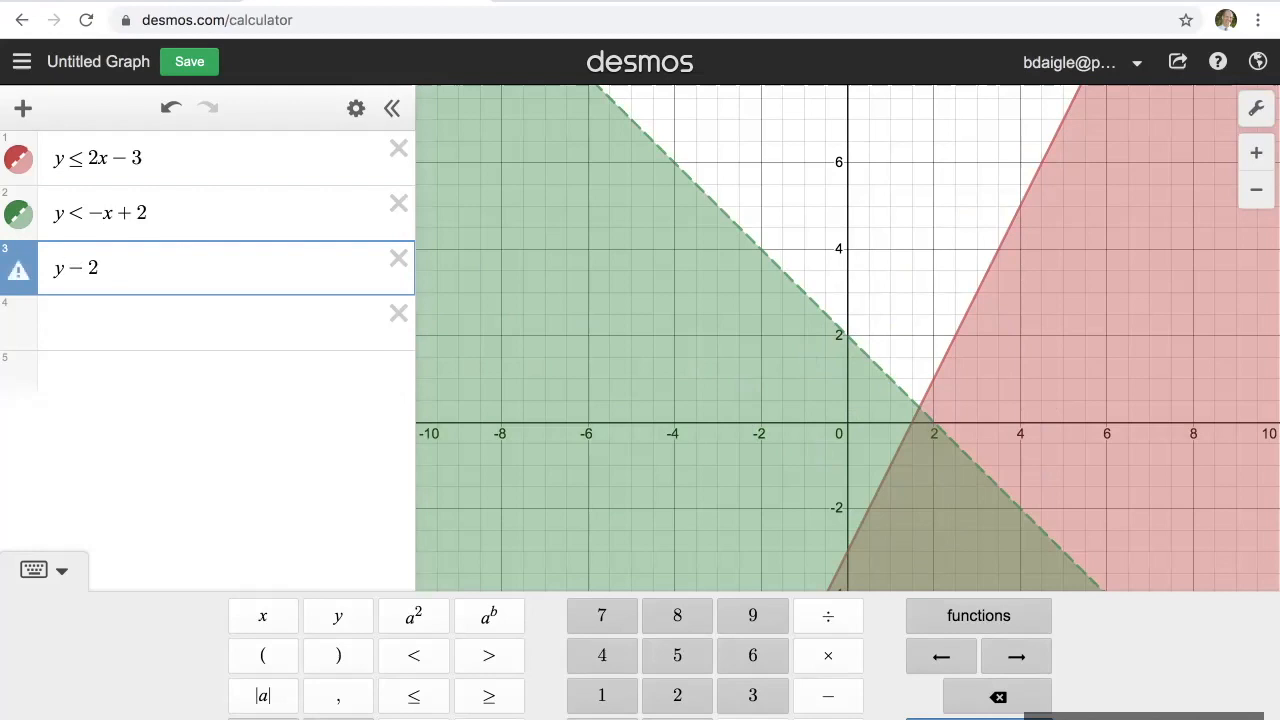
click(484, 662)
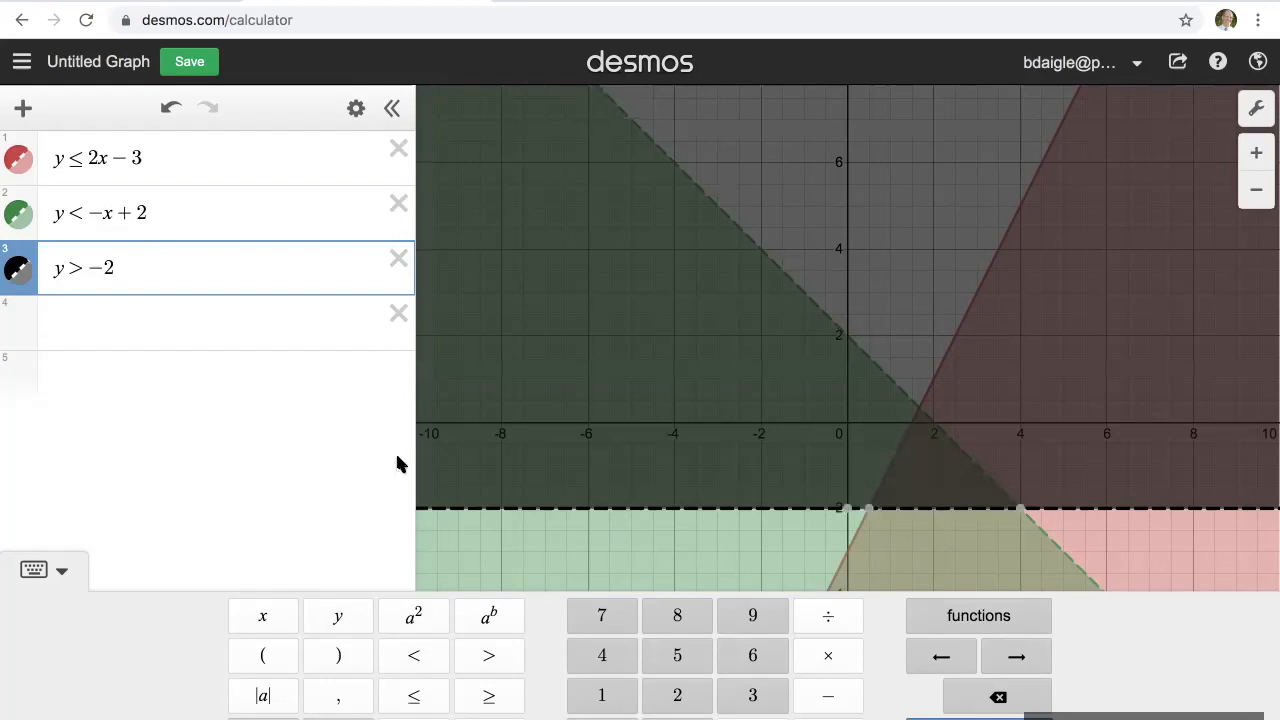
key(Return)
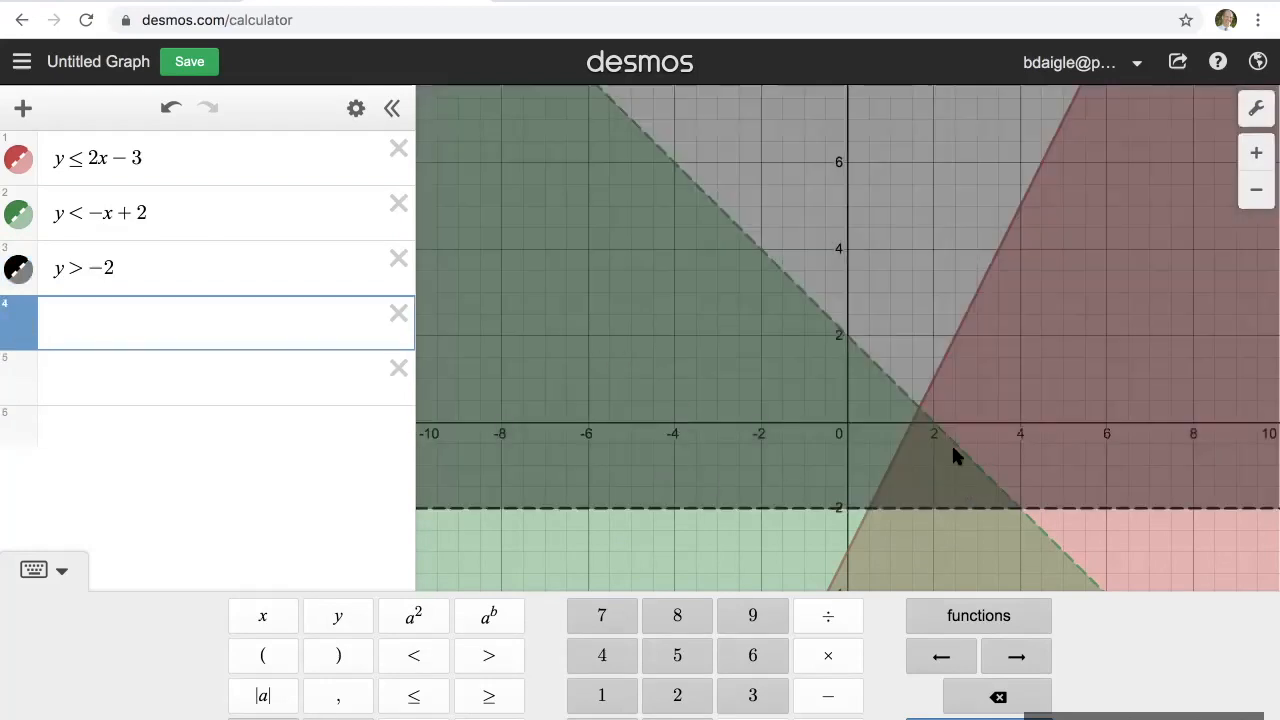
Step: Highlight each of the three inequalities in turn, then hide the on-screen keypad to examine their common overlap region
click(232, 216)
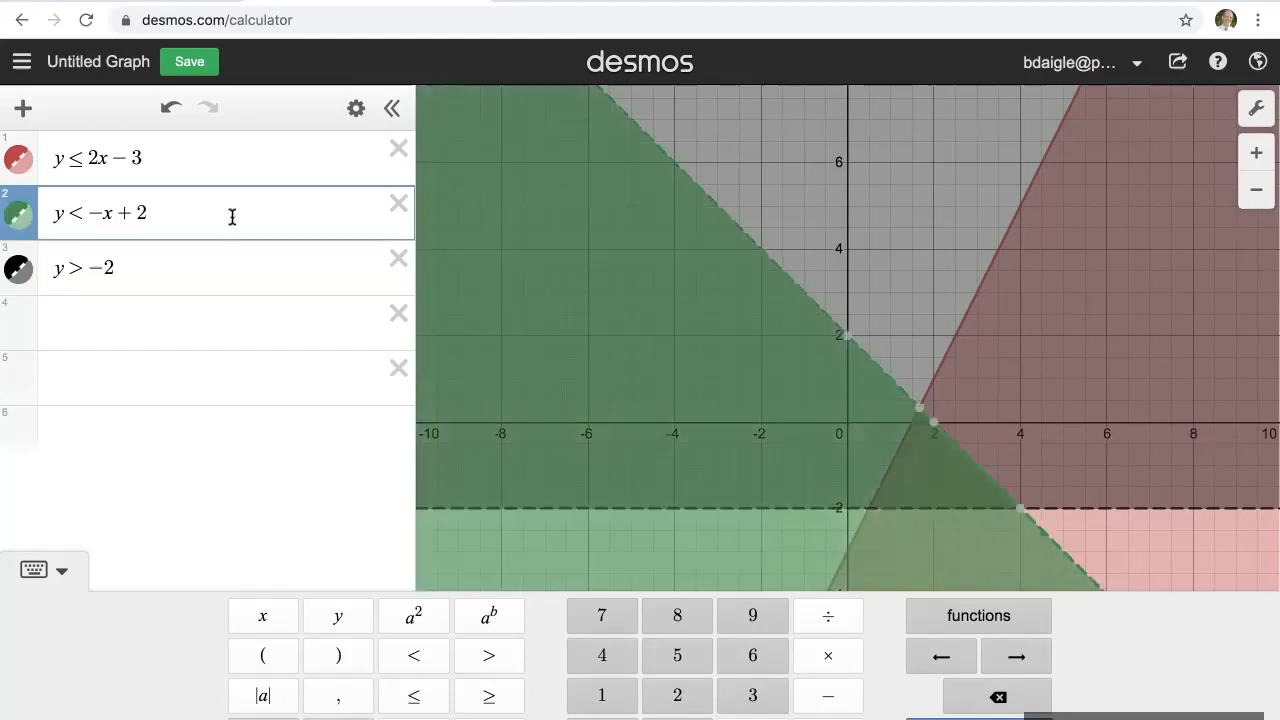
click(230, 159)
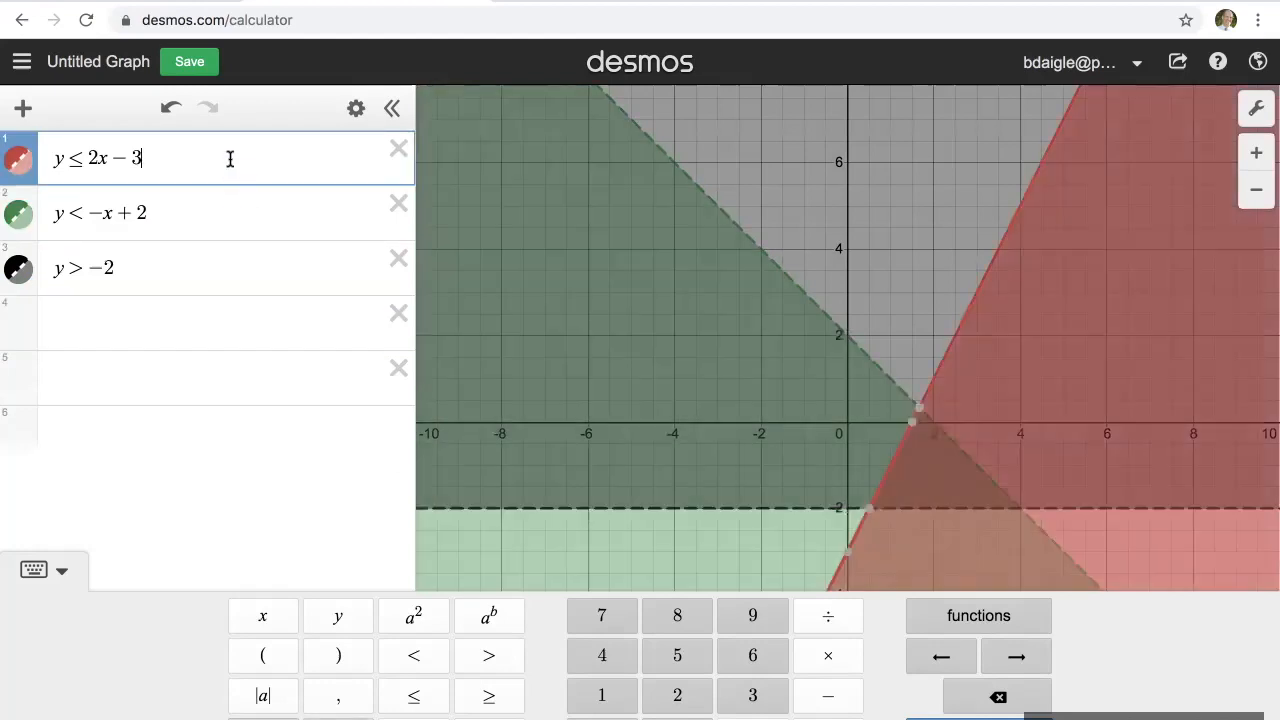
click(220, 271)
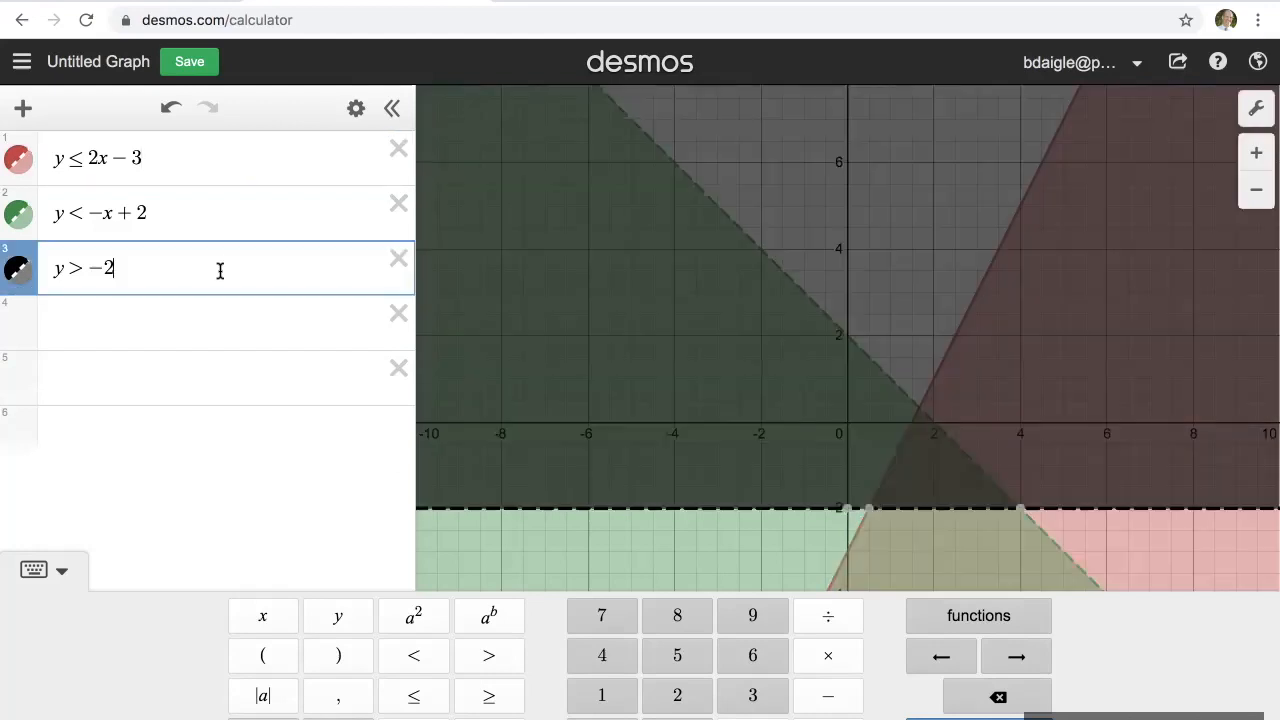
click(229, 316)
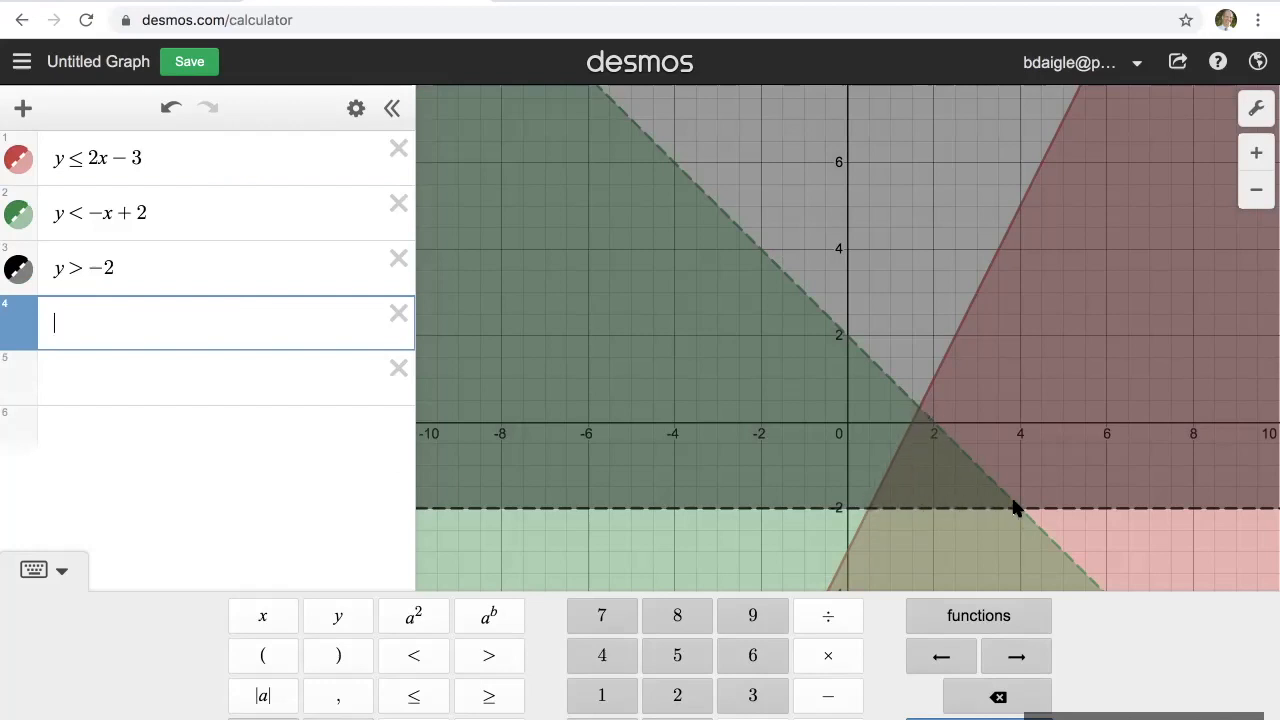
click(933, 481)
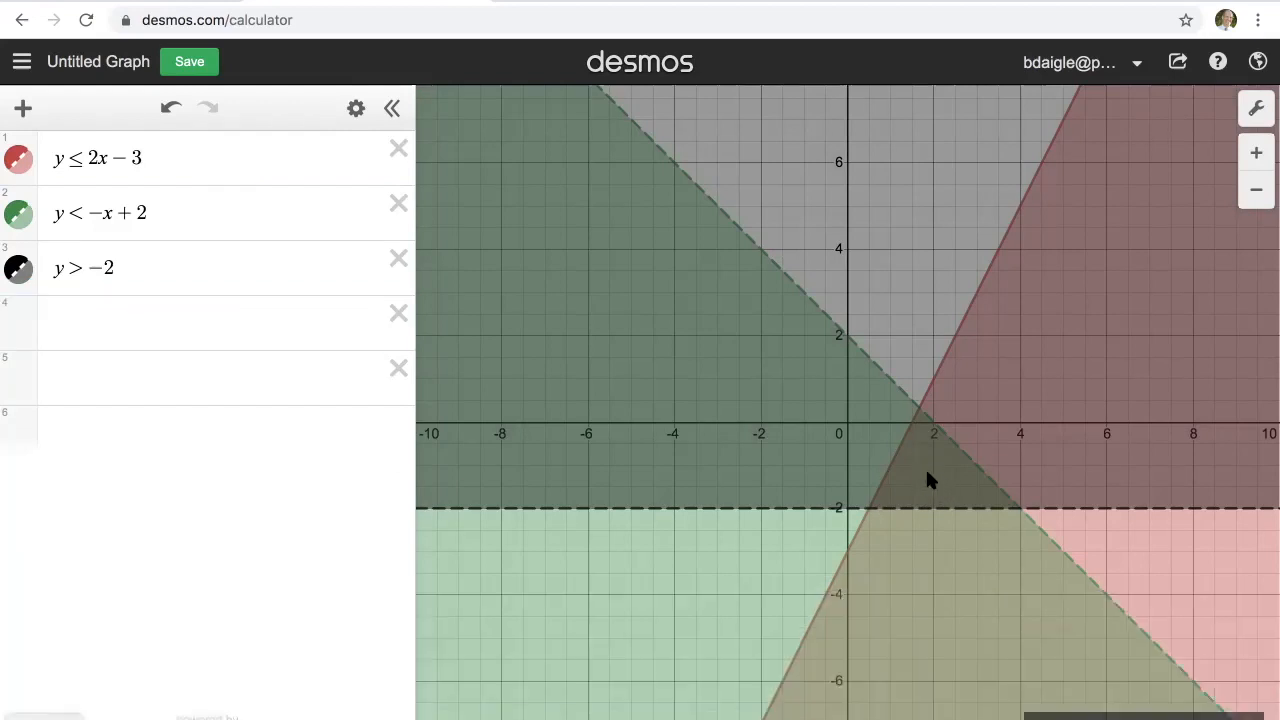